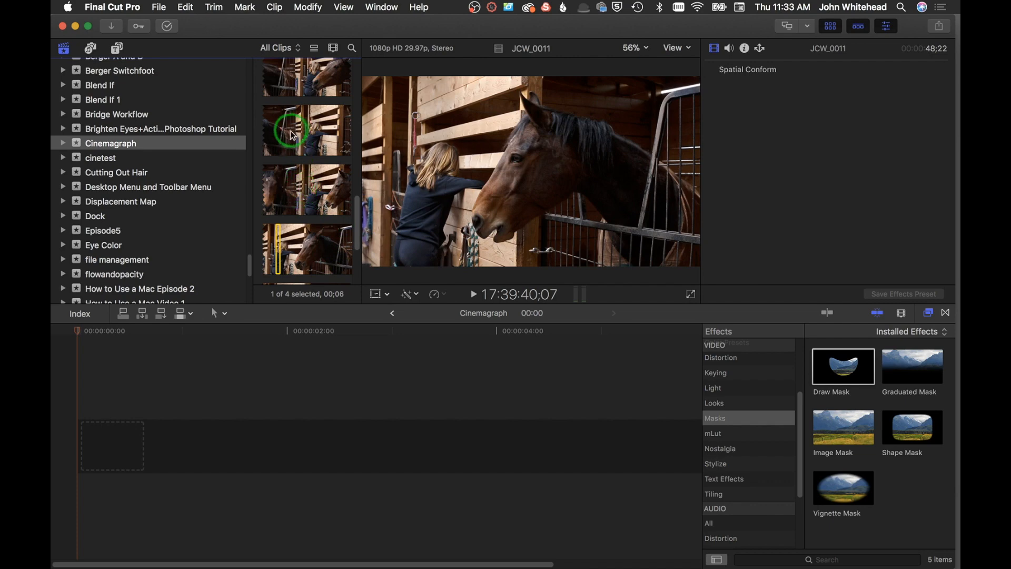
Preview the JCW_0011 clip in the browser and add its selected six-frame range to the start of the timeline.
{"action": "key", "text": "space"}
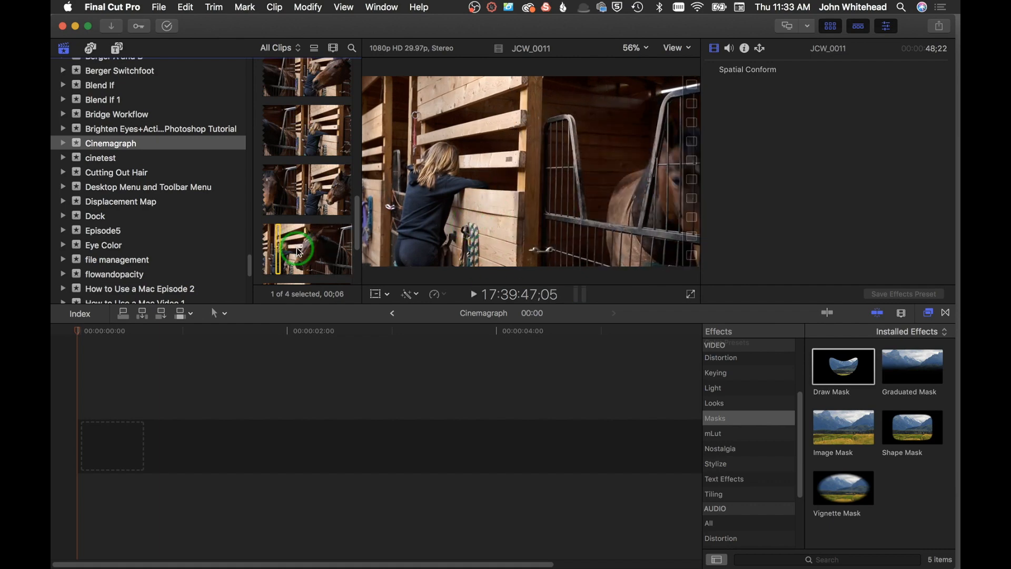
{"action": "key", "text": "space"}
{"action": "scroll", "coordinate": [294, 255], "scroll_direction": "up", "scroll_amount": 10}
{"action": "scroll", "coordinate": [328, 232], "scroll_direction": "down", "scroll_amount": 3}
{"action": "scroll", "coordinate": [328, 232], "scroll_direction": "up", "scroll_amount": 3}
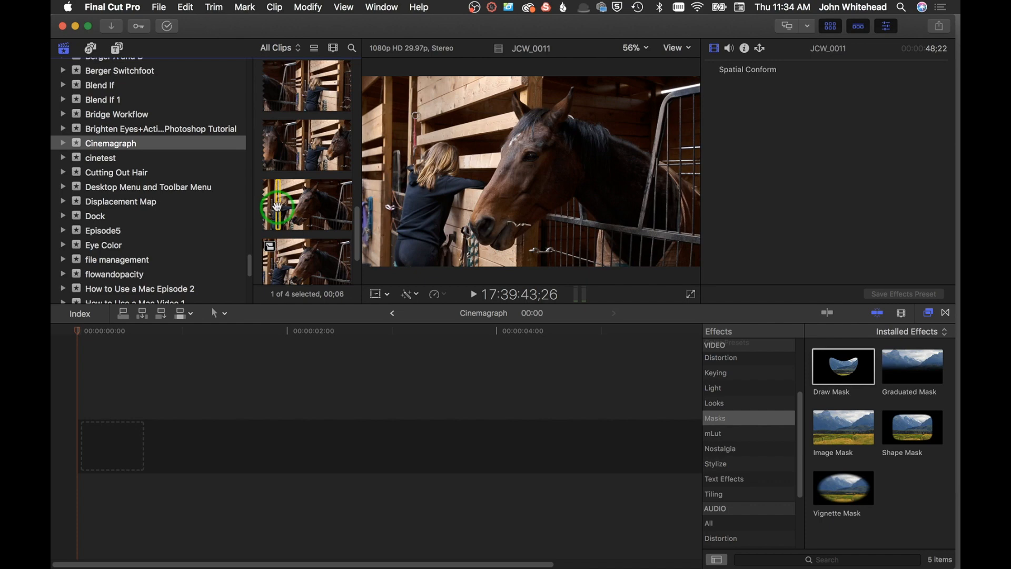
{"action": "left_click_drag", "start_coordinate": [277, 229], "coordinate": [88, 478]}
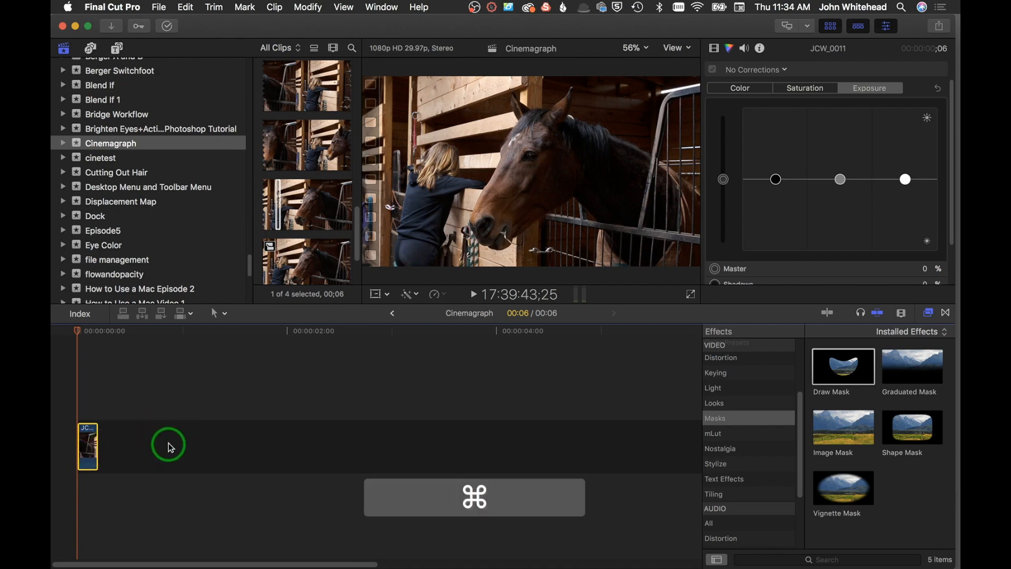
Copy the short timeline clip and paste it six times in a row to make seven consecutive clips.
{"action": "key", "text": "super+c"}
{"action": "key", "text": "super+v"}
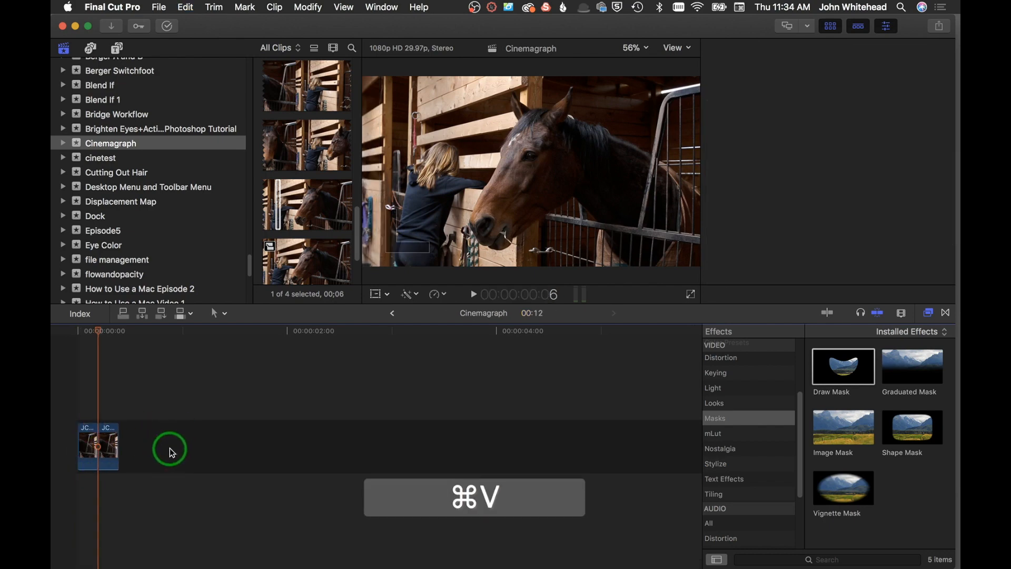
{"action": "key", "text": "super+v"}
{"action": "key", "text": "super+v"}
{"action": "key", "text": "super+v"}
{"action": "key", "text": "super+v"}
{"action": "key", "text": "super+v"}
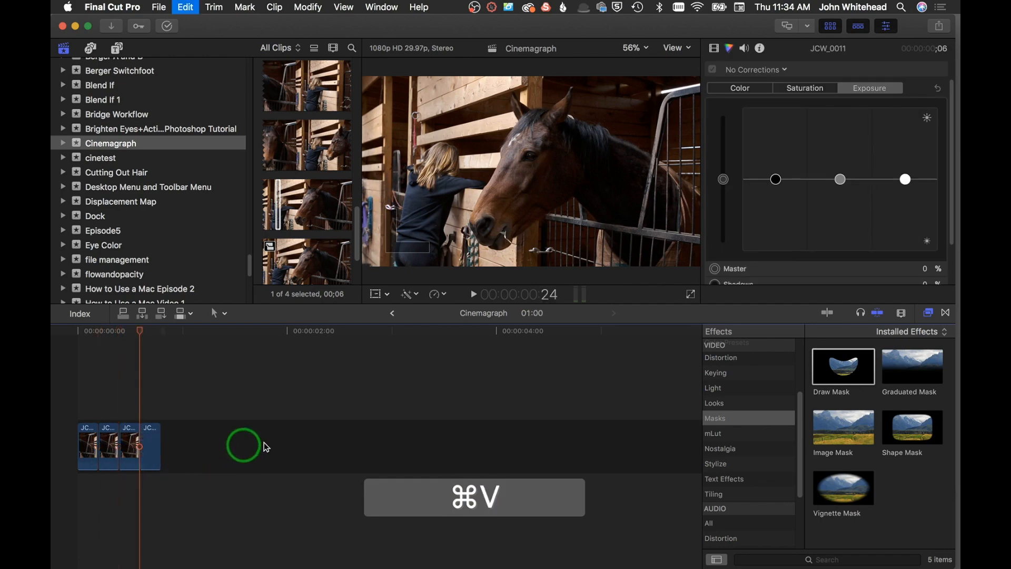
Copy all seven timeline clips together and paste the group four times to extend the sequence.
{"action": "left_click_drag", "start_coordinate": [305, 438], "coordinate": [94, 469]}
{"action": "key", "text": "super+c"}
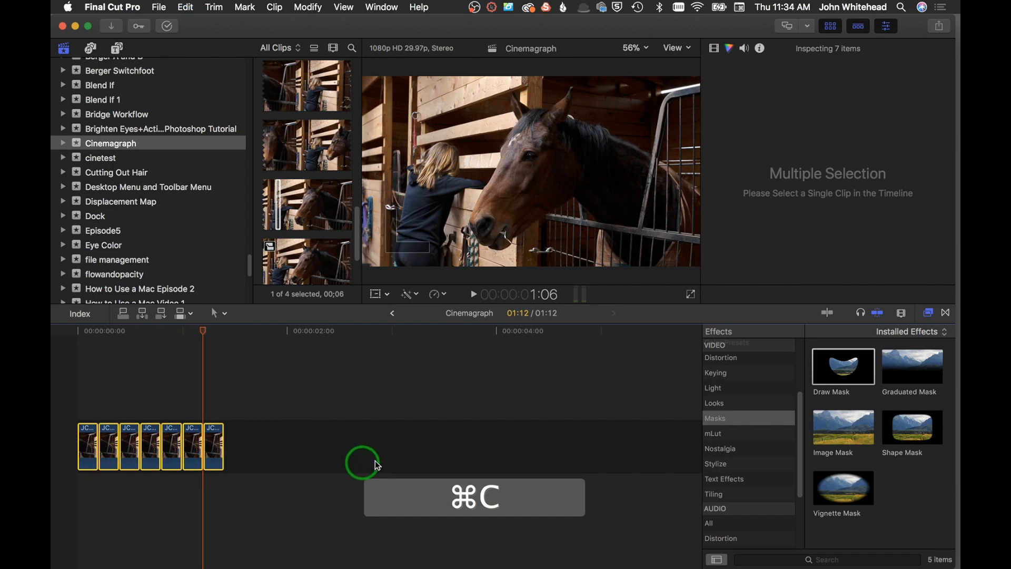
{"action": "key", "text": "super+v"}
{"action": "key", "text": "super+v"}
{"action": "key", "text": "super+v"}
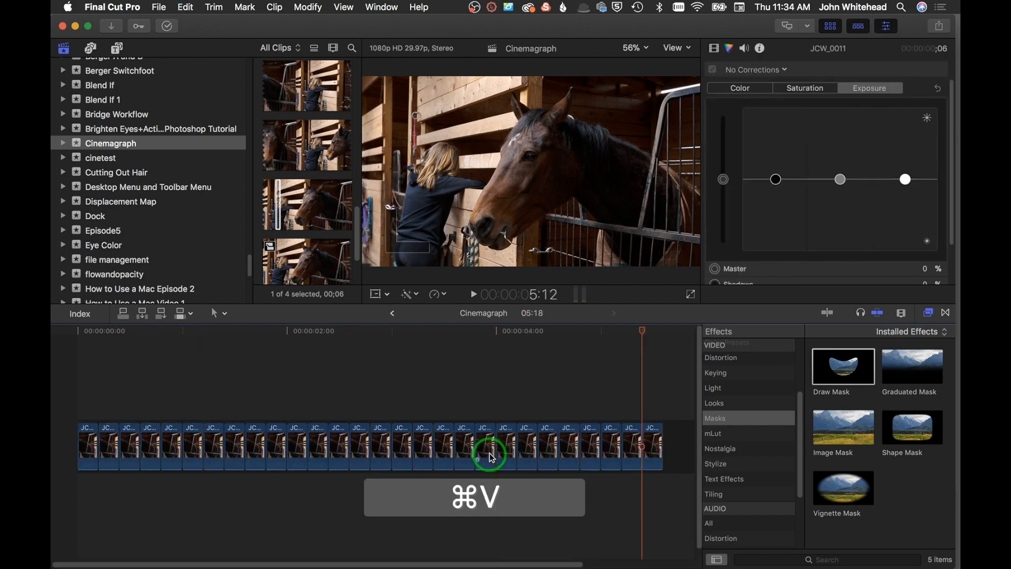
{"action": "key", "text": "super+v"}
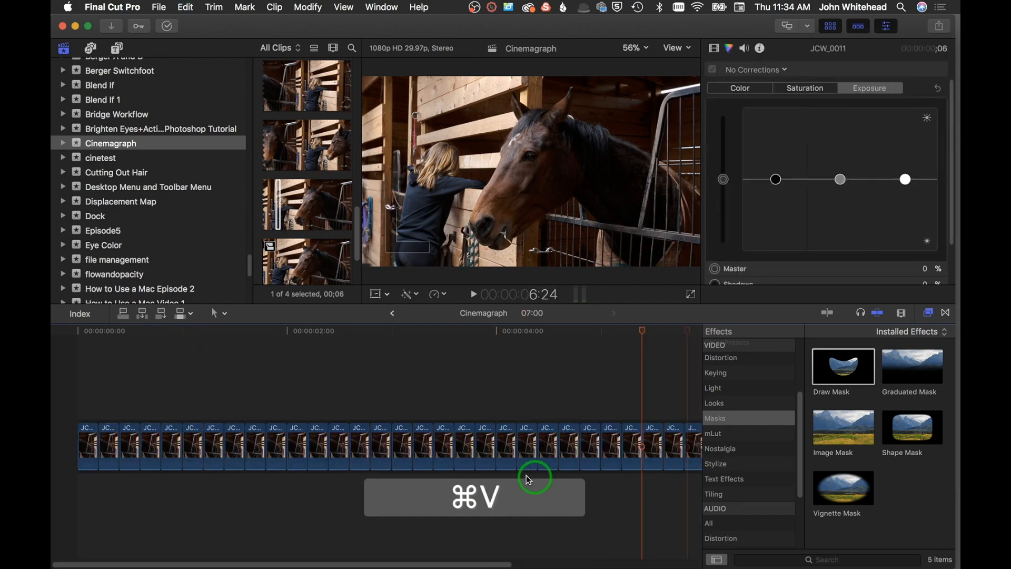
Play the timeline from the beginning to examine how the repeated clips loop.
{"action": "left_click_drag", "start_coordinate": [491, 565], "coordinate": [147, 565]}
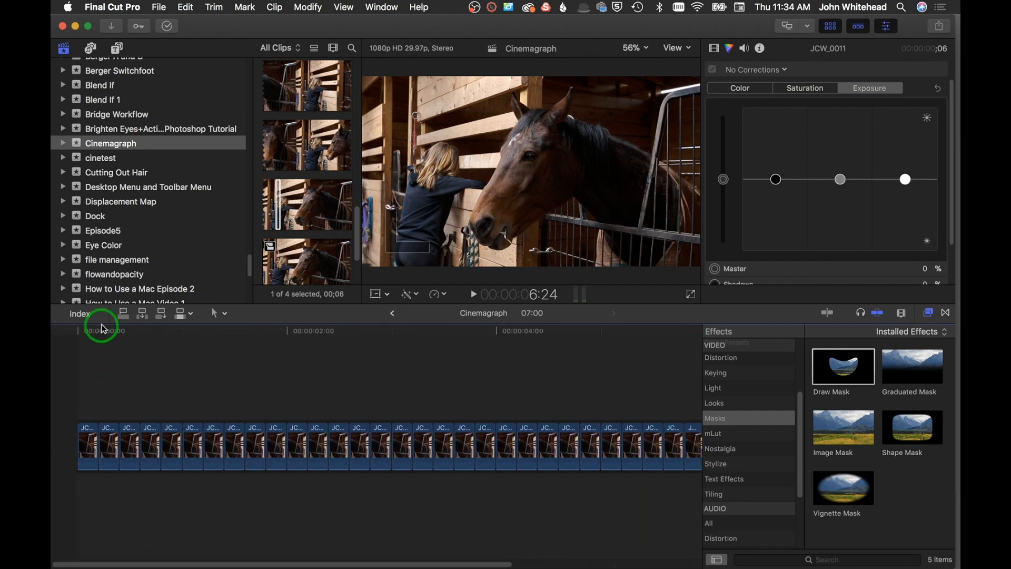
{"action": "left_click", "coordinate": [90, 415]}
{"action": "key", "text": "space"}
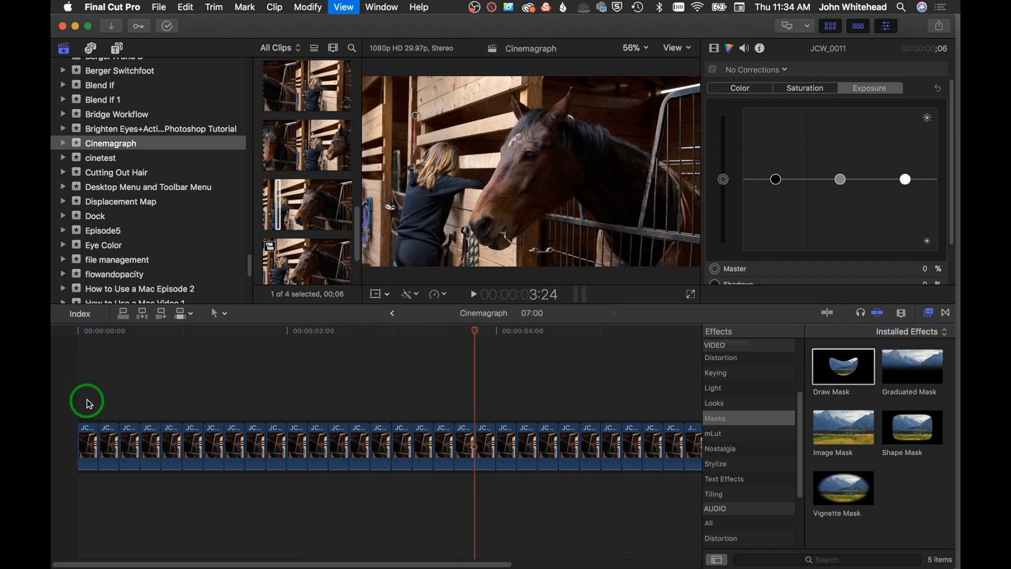
{"action": "key", "text": "space"}
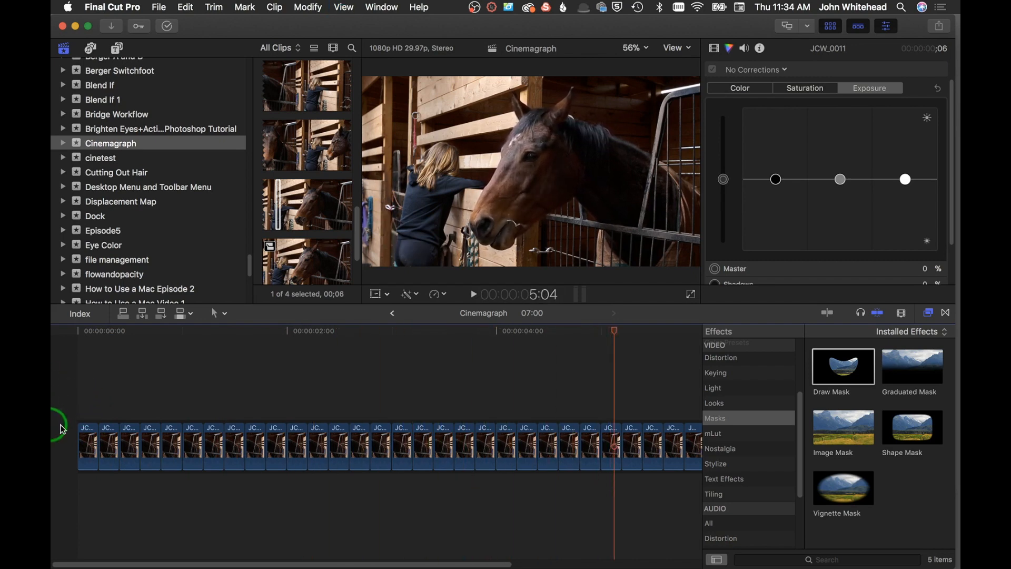
Reverse the playback of every second clip in the timeline, starting with the second one.
{"action": "left_click", "coordinate": [136, 452]}
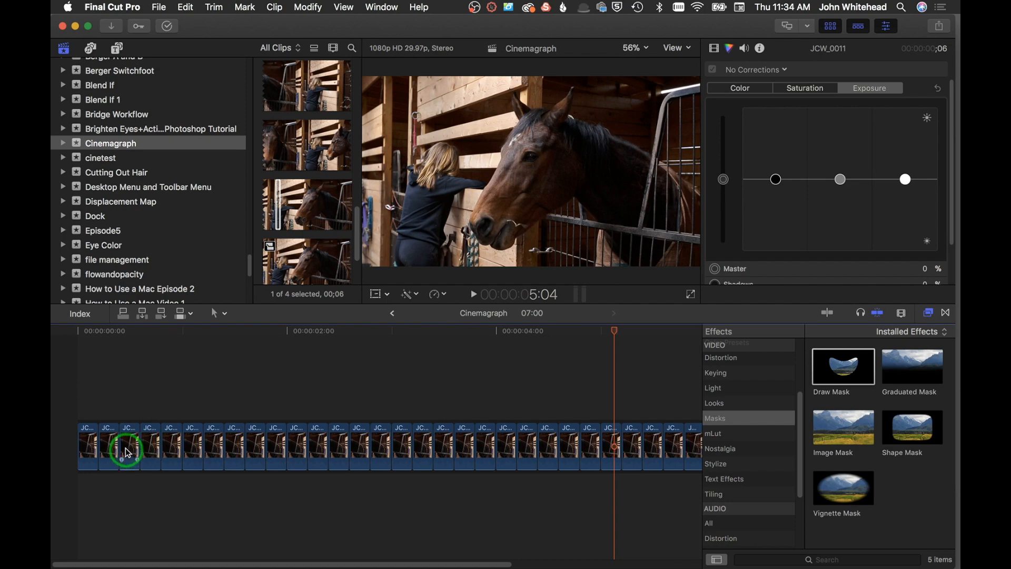
{"action": "left_click", "coordinate": [106, 449]}
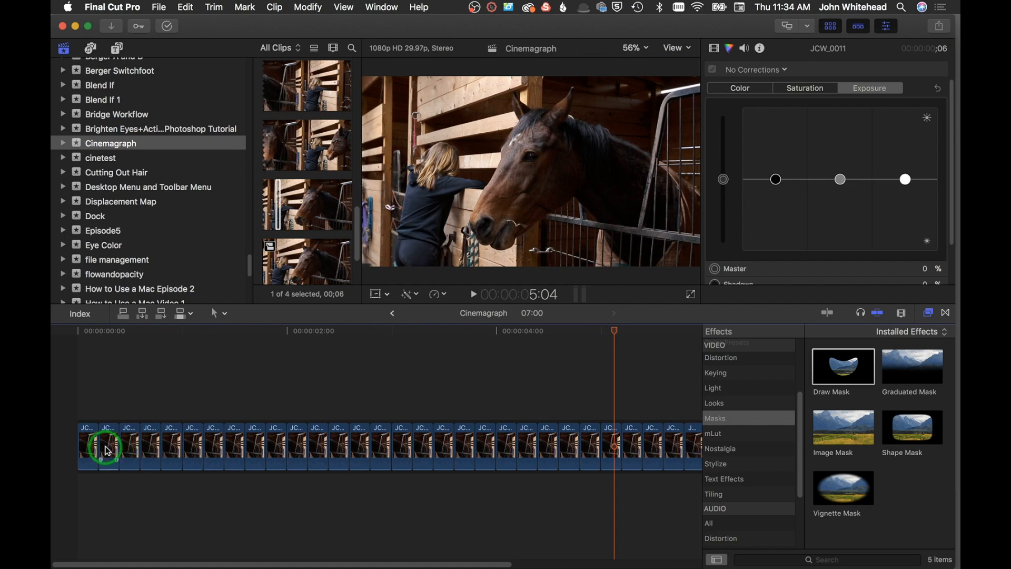
{"action": "left_click", "coordinate": [108, 452]}
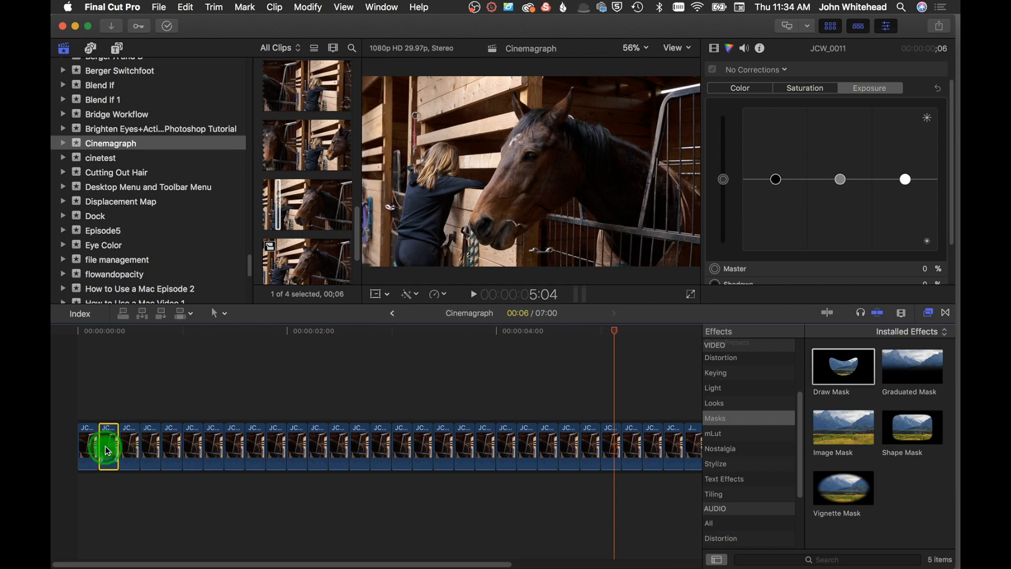
{"action": "left_click", "coordinate": [153, 454], "text": "super"}
{"action": "left_click", "coordinate": [192, 450], "text": "super"}
{"action": "left_click", "coordinate": [238, 453], "text": "super"}
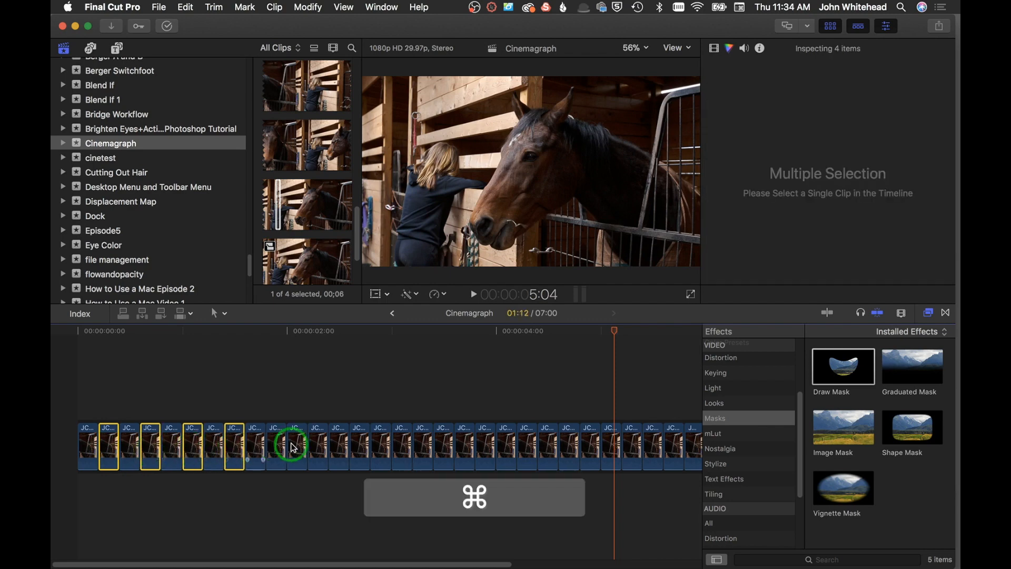
{"action": "left_click", "coordinate": [278, 448], "text": "super"}
{"action": "left_click", "coordinate": [322, 446], "text": "super"}
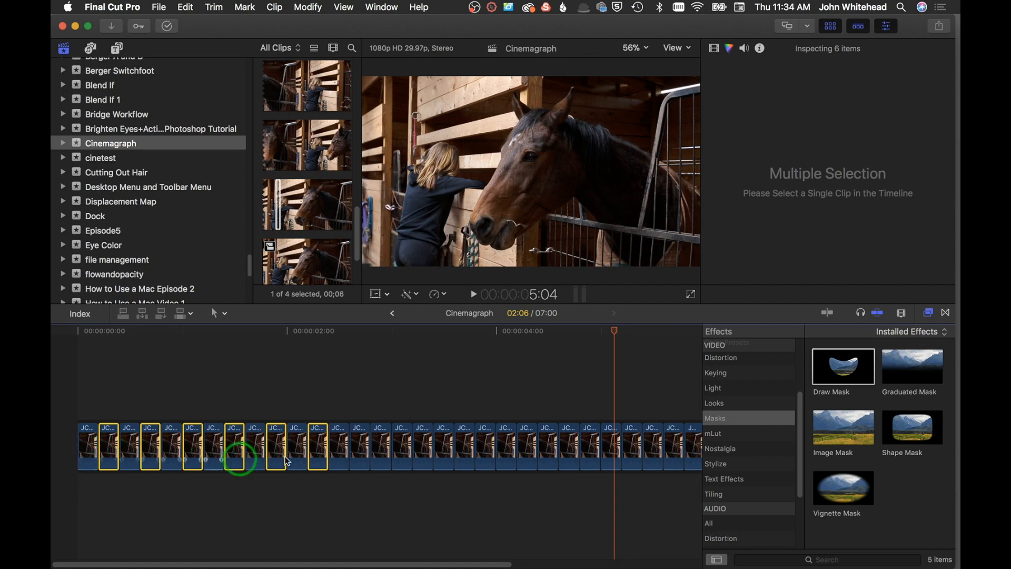
{"action": "left_click", "coordinate": [402, 448], "text": "super"}
{"action": "left_click", "coordinate": [445, 448], "text": "super"}
{"action": "left_click", "coordinate": [490, 448], "text": "super"}
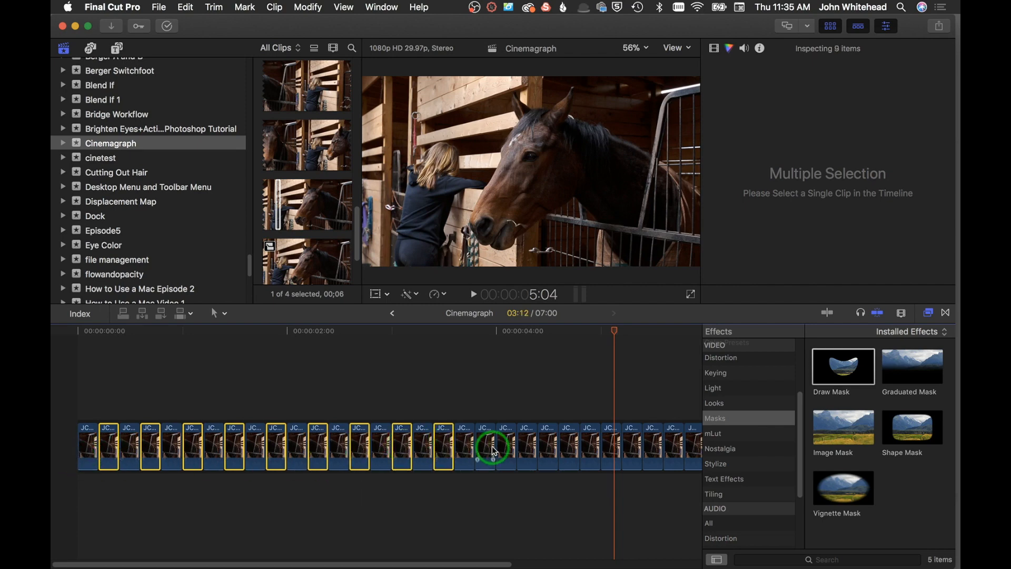
{"action": "left_click", "coordinate": [528, 450], "text": "super"}
{"action": "left_click", "coordinate": [569, 450], "text": "super"}
{"action": "left_click", "coordinate": [616, 454], "text": "super"}
{"action": "left_click", "coordinate": [654, 448], "text": "super"}
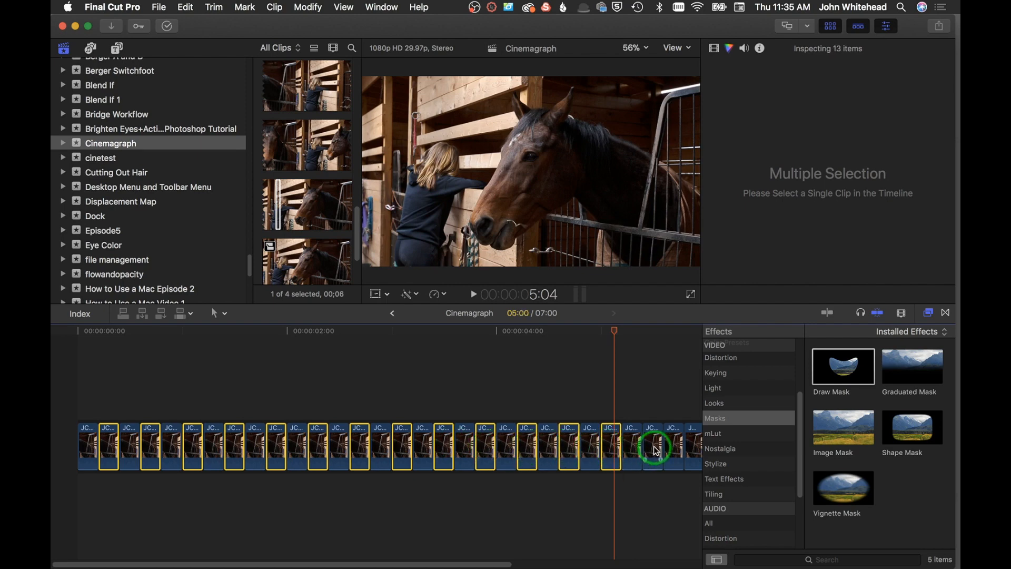
{"action": "left_click", "coordinate": [689, 448], "text": "super"}
{"action": "left_click_drag", "start_coordinate": [488, 551], "coordinate": [619, 548]}
{"action": "left_click", "coordinate": [549, 454], "text": "super"}
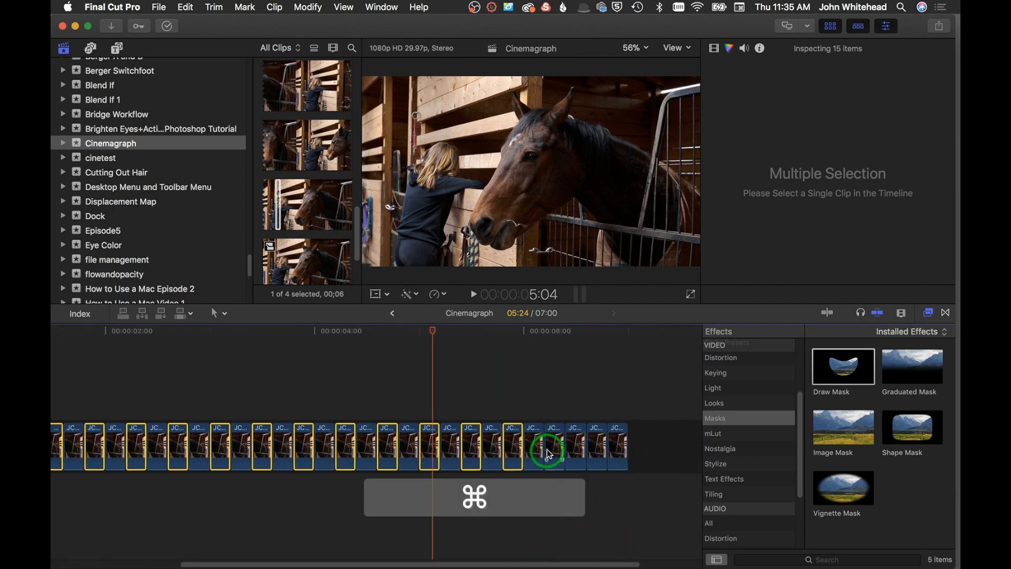
{"action": "left_click", "coordinate": [595, 451], "text": "super"}
{"action": "left_click", "coordinate": [620, 451], "text": "super"}
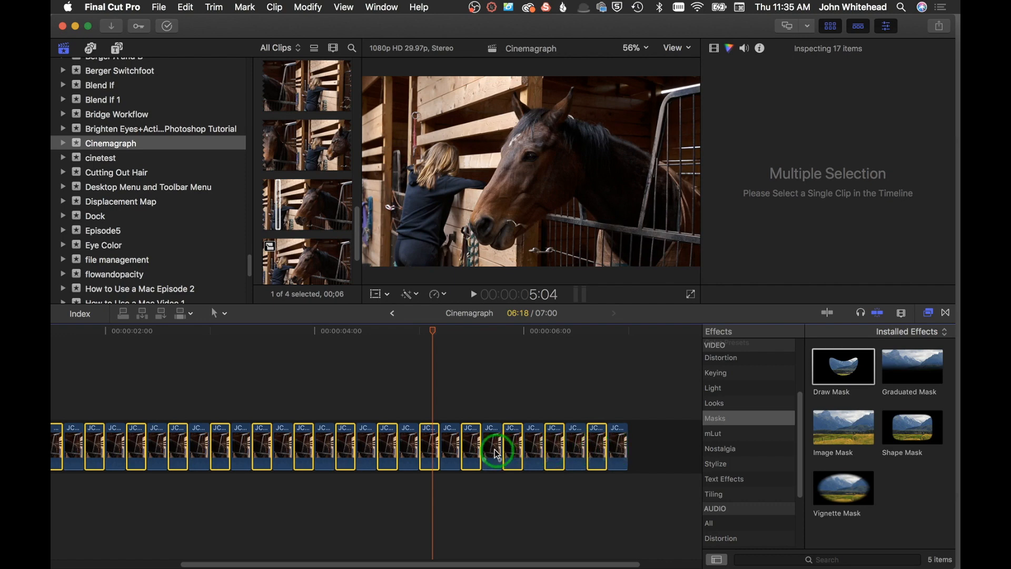
{"action": "left_click", "coordinate": [442, 294]}
{"action": "left_click", "coordinate": [458, 381]}
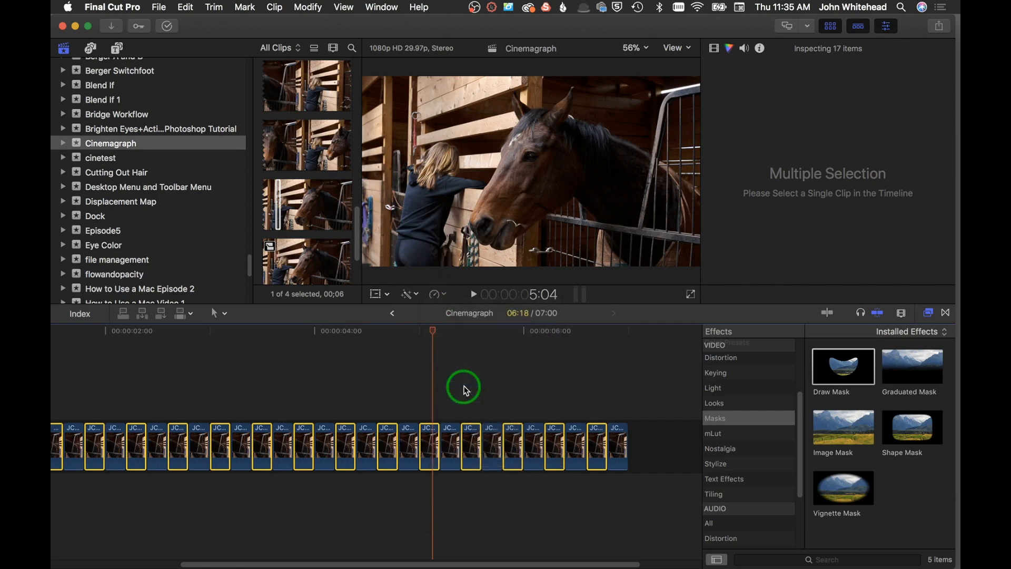
Delete the last forward-playing clip and play the sequence from the start to check the horse's back-and-forth mouth movement.
{"action": "left_click", "coordinate": [622, 455]}
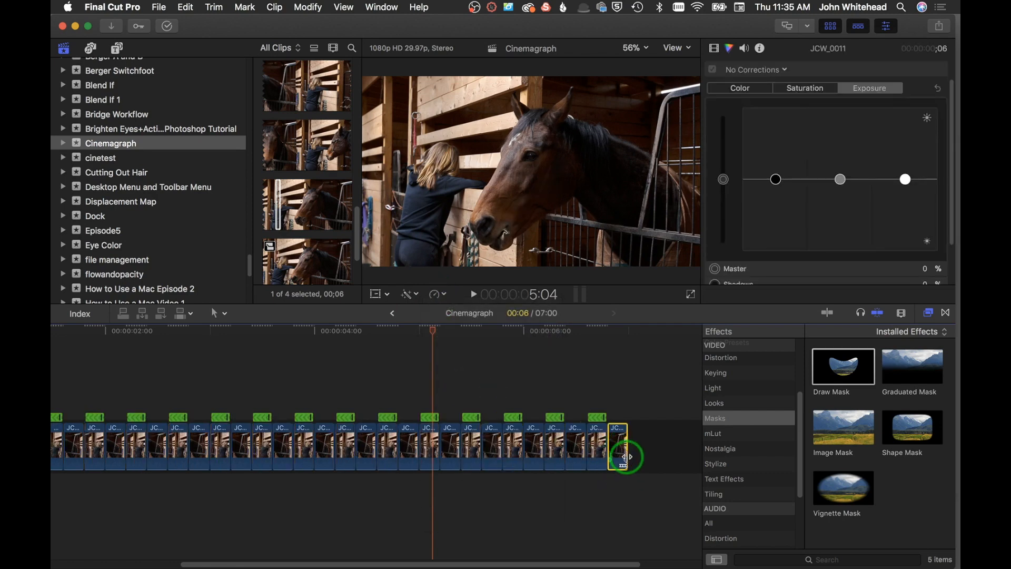
{"action": "key", "text": "Delete"}
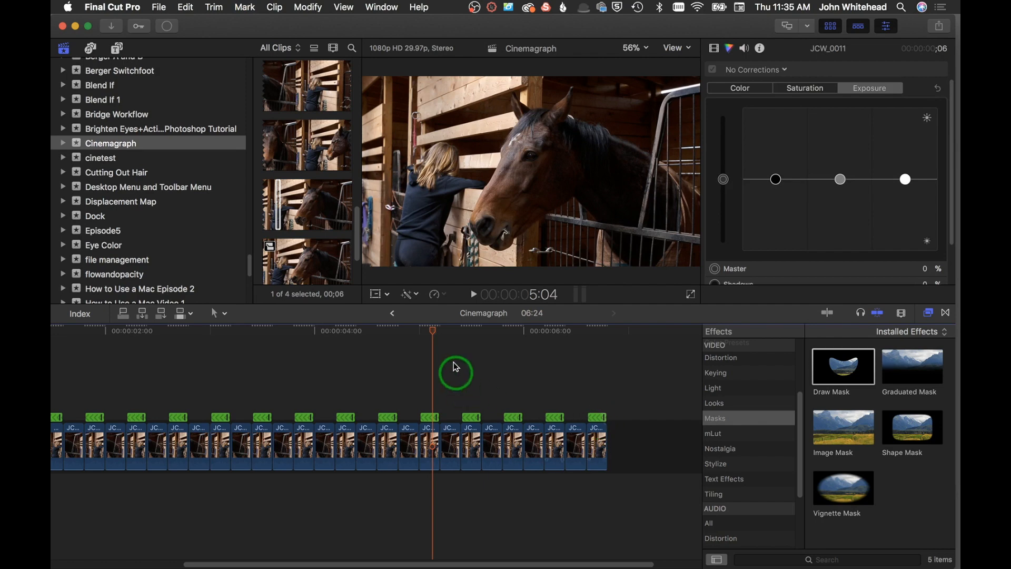
{"action": "left_click_drag", "start_coordinate": [429, 330], "coordinate": [52, 371]}
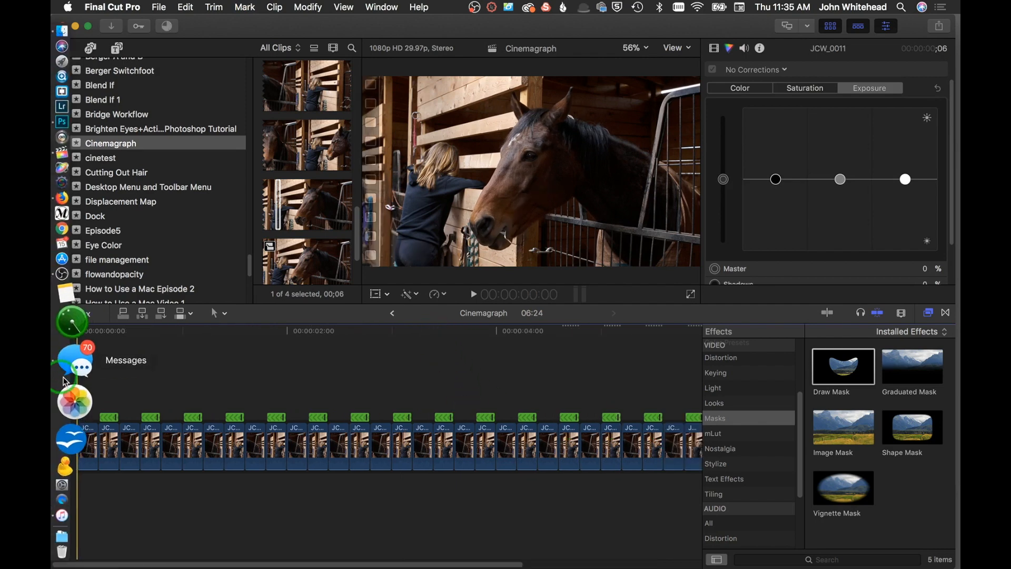
{"action": "key", "text": "space"}
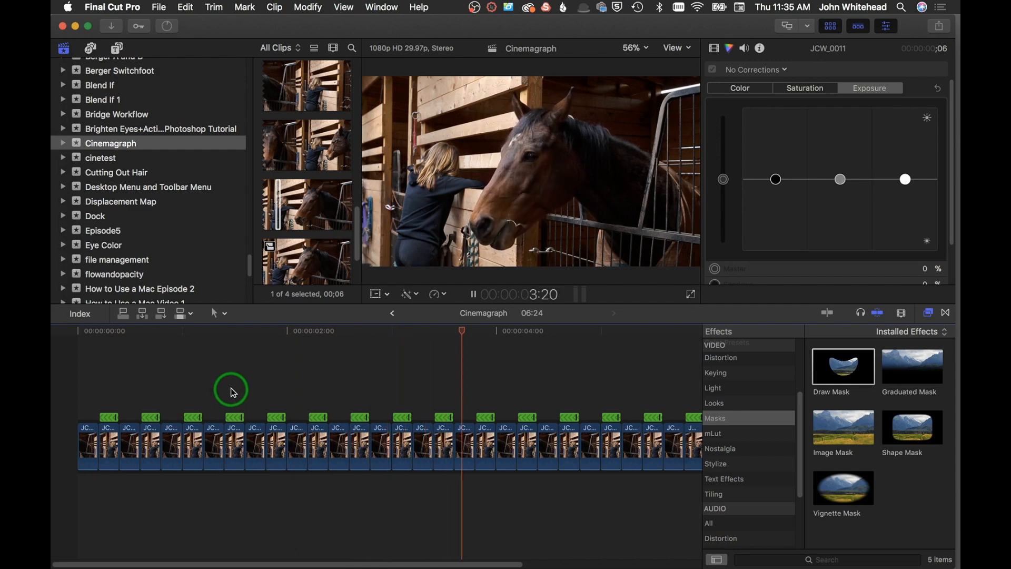
{"action": "key", "text": "space"}
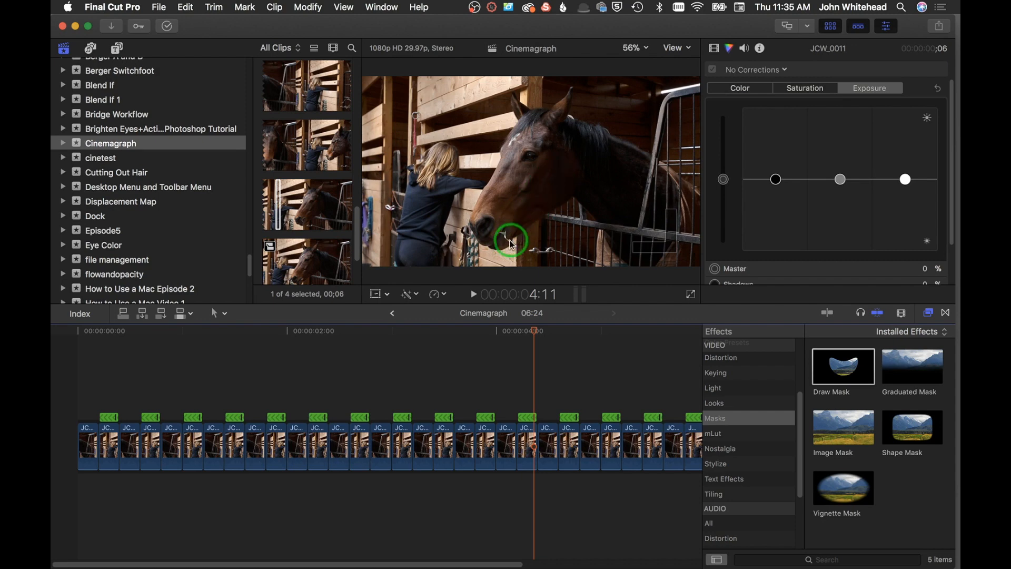
{"action": "left_click", "coordinate": [463, 387]}
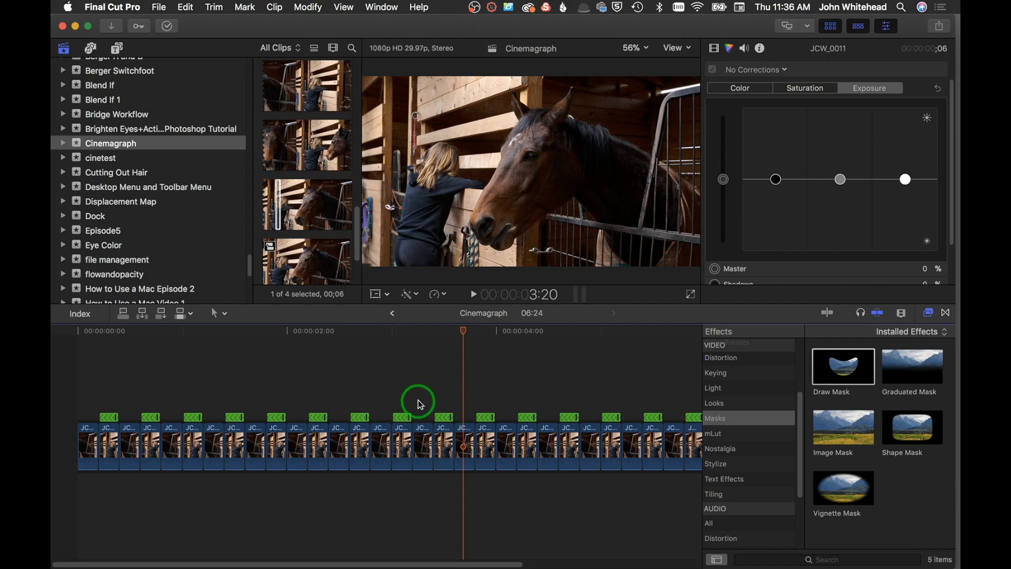
Copy the last forward-playing clip and paste it at the end of the timeline.
{"action": "left_click_drag", "start_coordinate": [513, 563], "coordinate": [692, 563]}
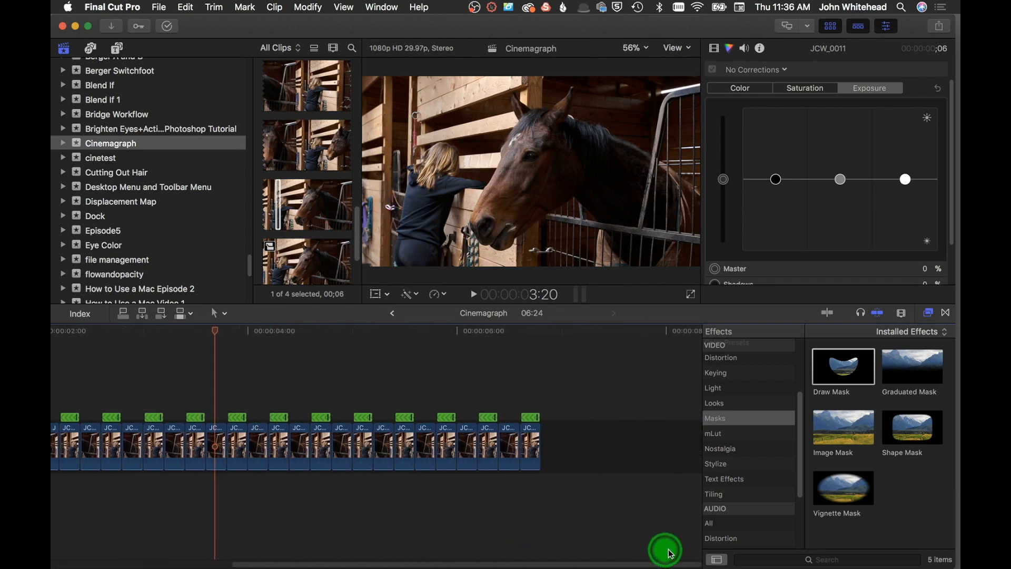
{"action": "left_click", "coordinate": [515, 442]}
{"action": "key", "text": "super+c"}
{"action": "left_click", "coordinate": [576, 441]}
{"action": "key", "text": "super+v"}
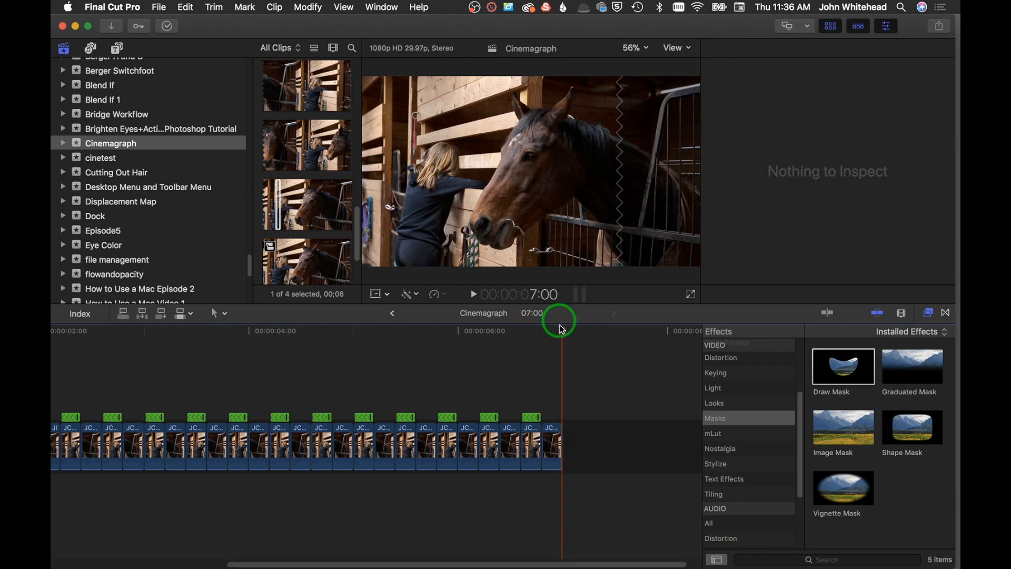
Insert a freeze frame from the last clip at 6:27 and move it above the primary storyline as a connected clip.
{"action": "left_click_drag", "start_coordinate": [558, 327], "coordinate": [553, 326]}
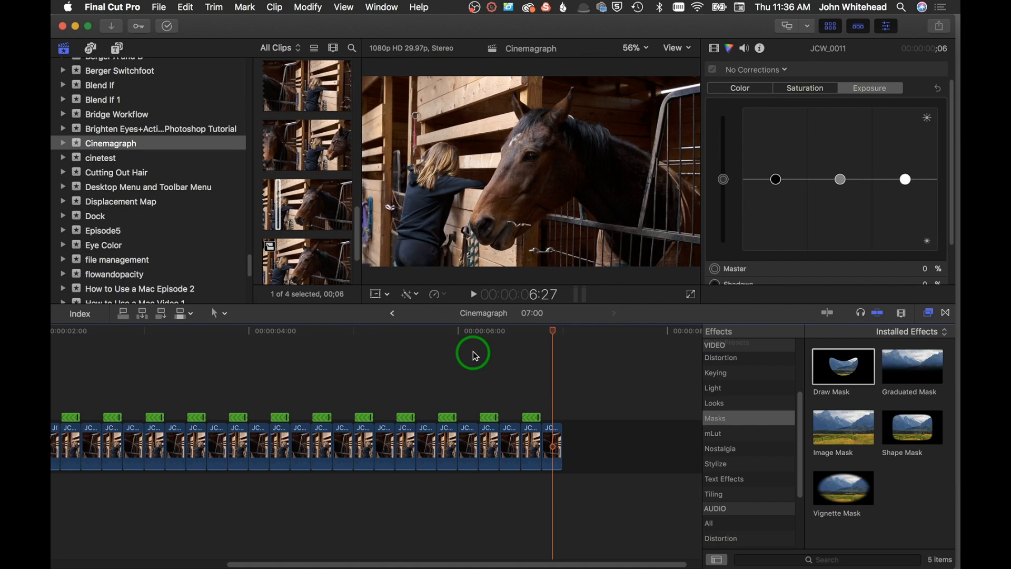
{"action": "key", "text": "alt"}
{"action": "key", "text": "alt+f"}
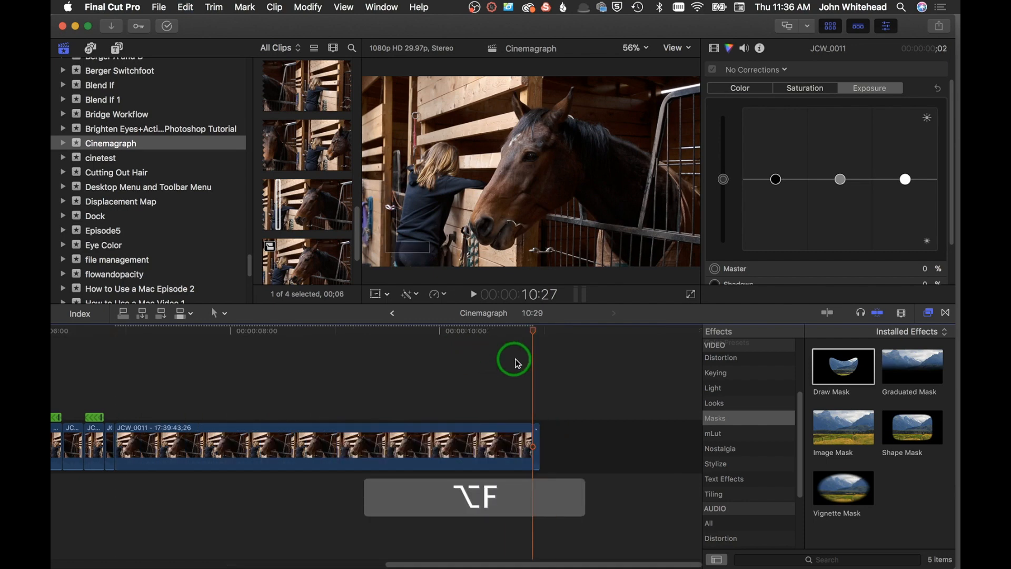
{"action": "left_click_drag", "start_coordinate": [343, 462], "coordinate": [319, 390]}
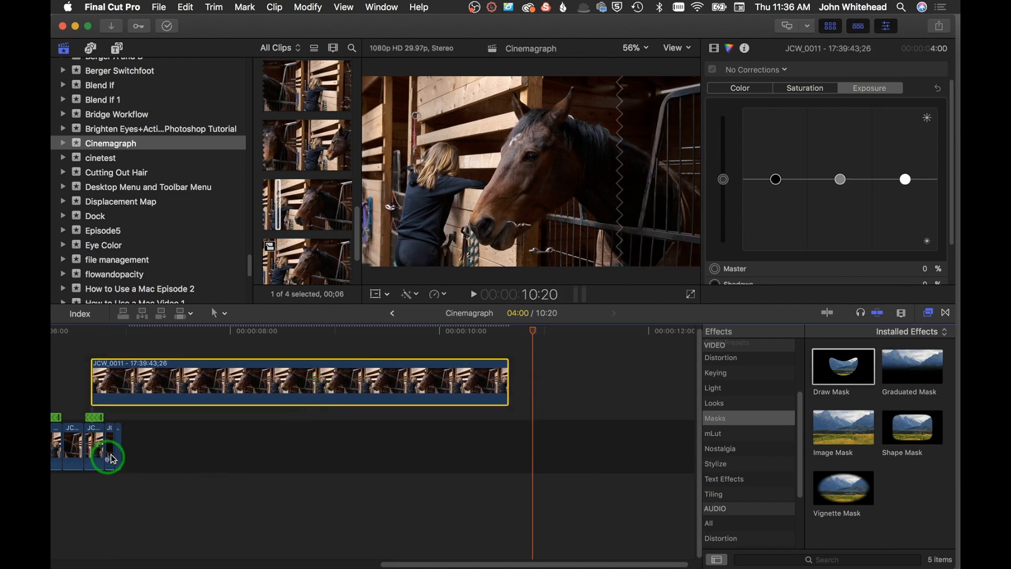
Delete the two leftover fragments of the split clip at the end of the primary storyline.
{"action": "left_click_drag", "start_coordinate": [393, 566], "coordinate": [323, 564]}
{"action": "left_click", "coordinate": [265, 448]}
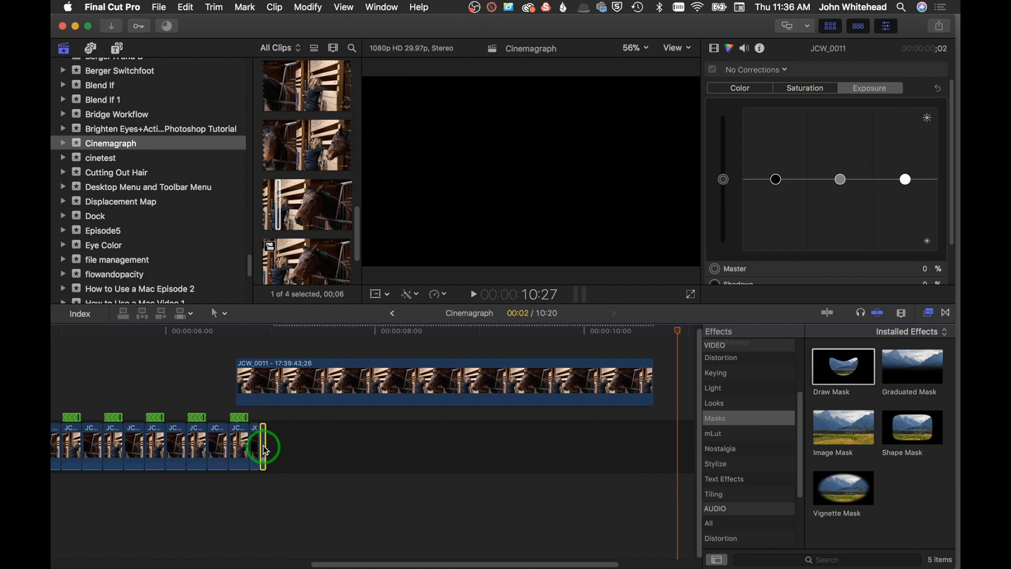
{"action": "key", "text": "Delete"}
{"action": "left_click", "coordinate": [255, 446]}
{"action": "key", "text": "Delete"}
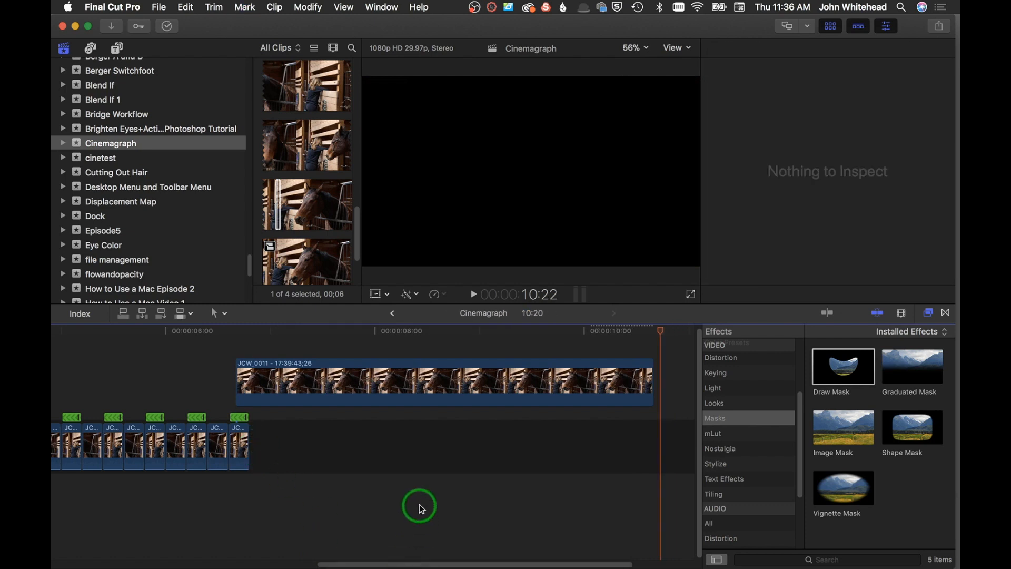
{"action": "key", "text": "super+minus"}
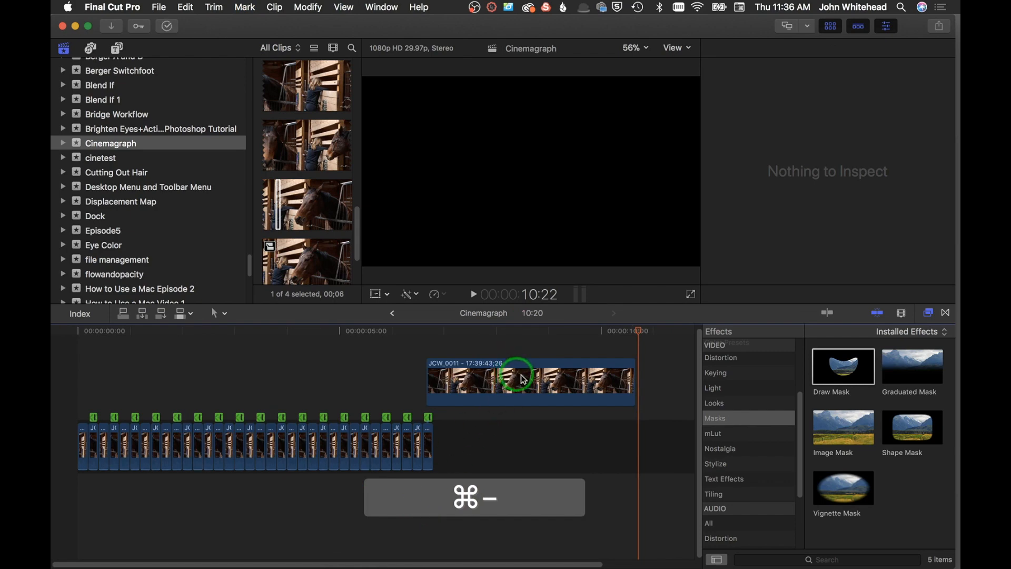
Move the connected freeze frame to the start of the timeline and extend it to the end of the primary storyline.
{"action": "left_click_drag", "start_coordinate": [523, 379], "coordinate": [106, 384]}
{"action": "left_click", "coordinate": [277, 381]}
{"action": "left_click_drag", "start_coordinate": [277, 380], "coordinate": [430, 375]}
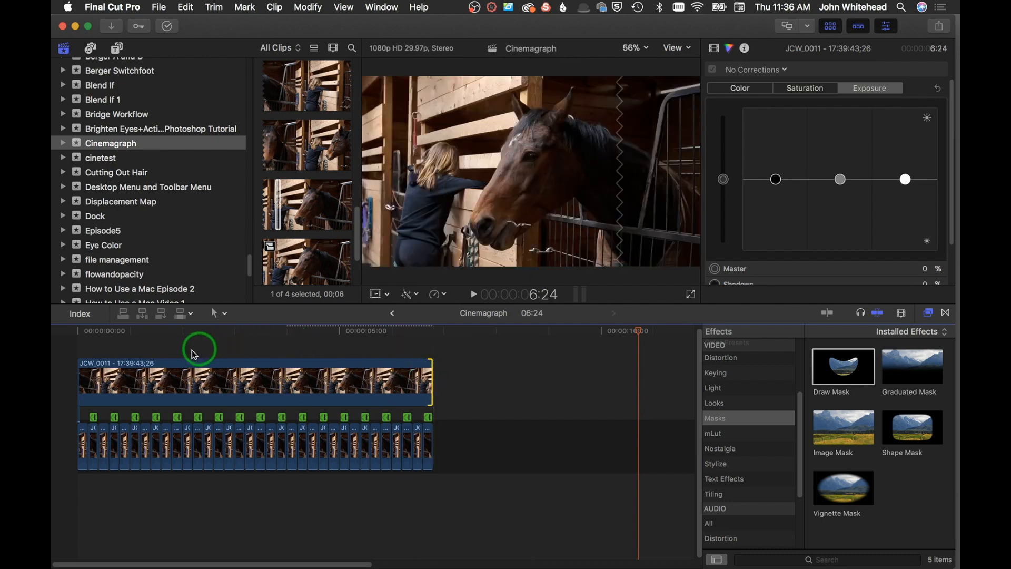
Play the sequence from near the start to check how the freeze frame covers the clips below.
{"action": "left_click", "coordinate": [87, 345]}
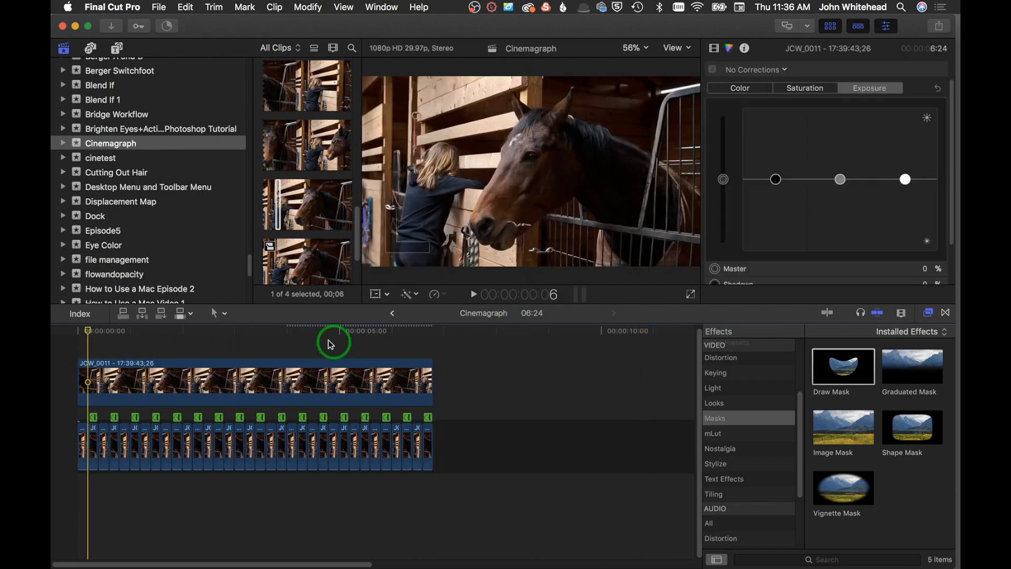
{"action": "key", "text": "space"}
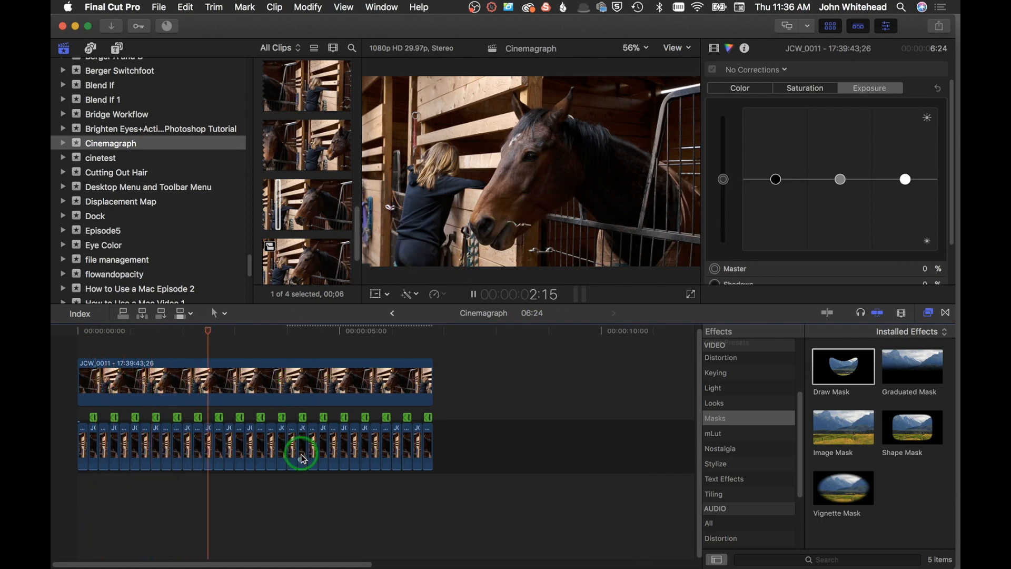
{"action": "key", "text": "space"}
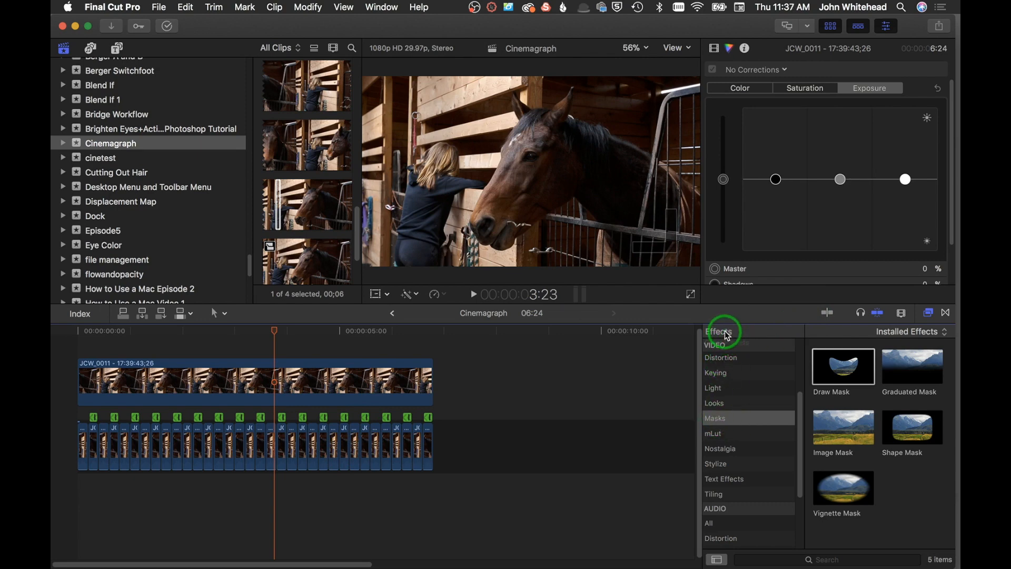
Apply the Draw Mask effect to the freeze frame clip and show its video effect settings.
{"action": "left_click", "coordinate": [847, 375]}
{"action": "left_click_drag", "start_coordinate": [848, 372], "coordinate": [416, 380]}
{"action": "left_click_drag", "start_coordinate": [387, 387], "coordinate": [401, 384]}
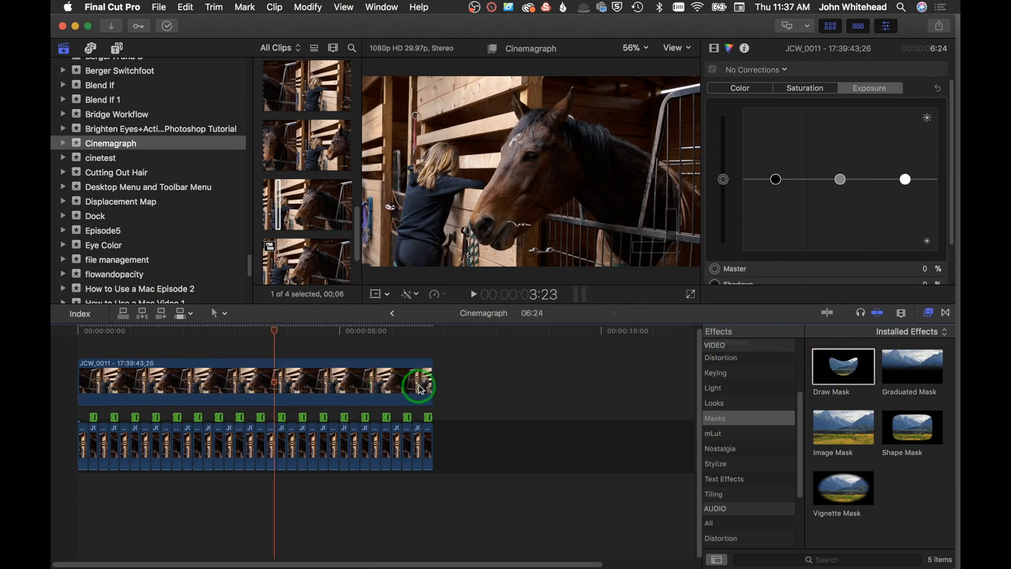
{"action": "left_click", "coordinate": [355, 380]}
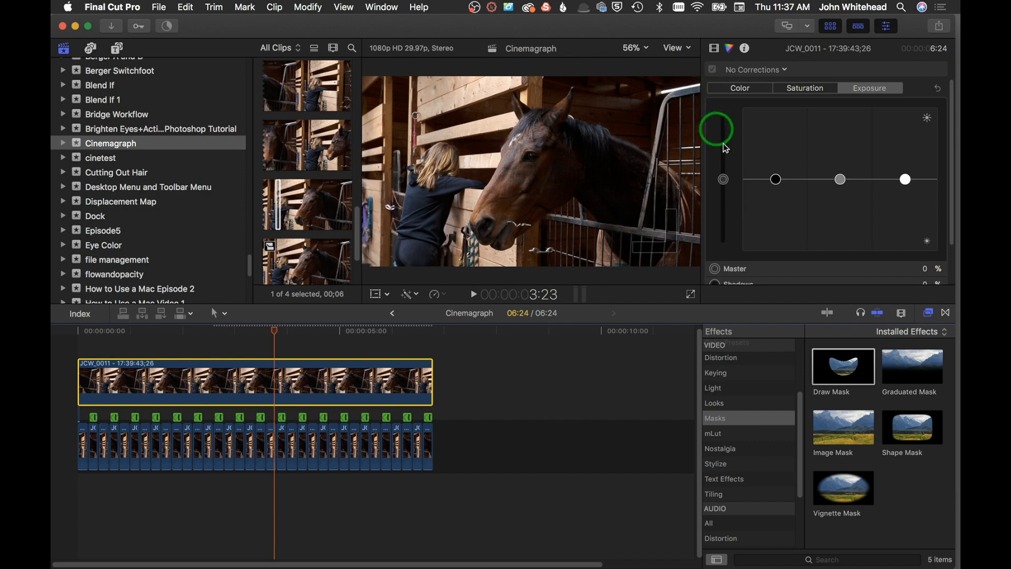
{"action": "left_click", "coordinate": [509, 140]}
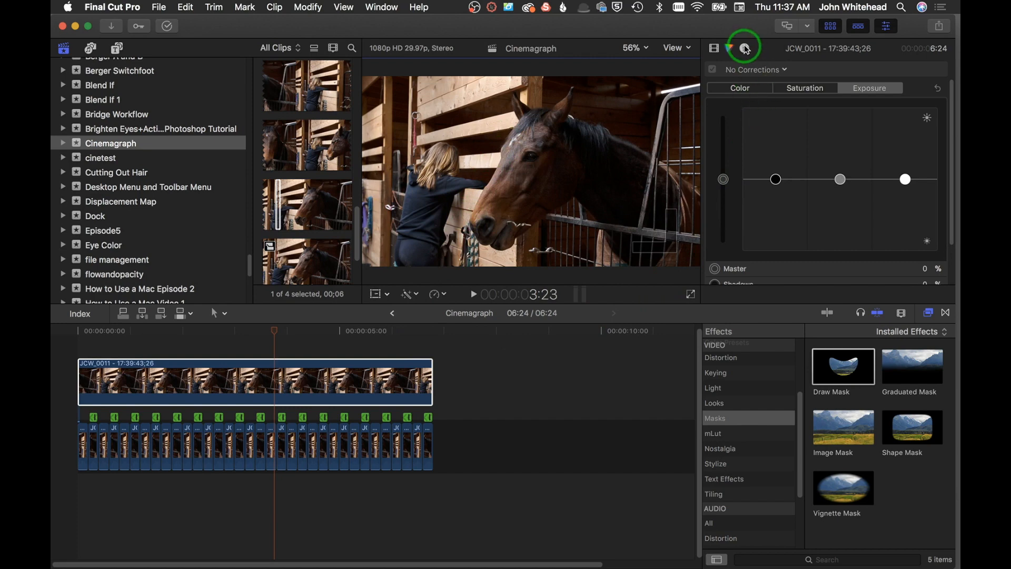
{"action": "left_click", "coordinate": [714, 48]}
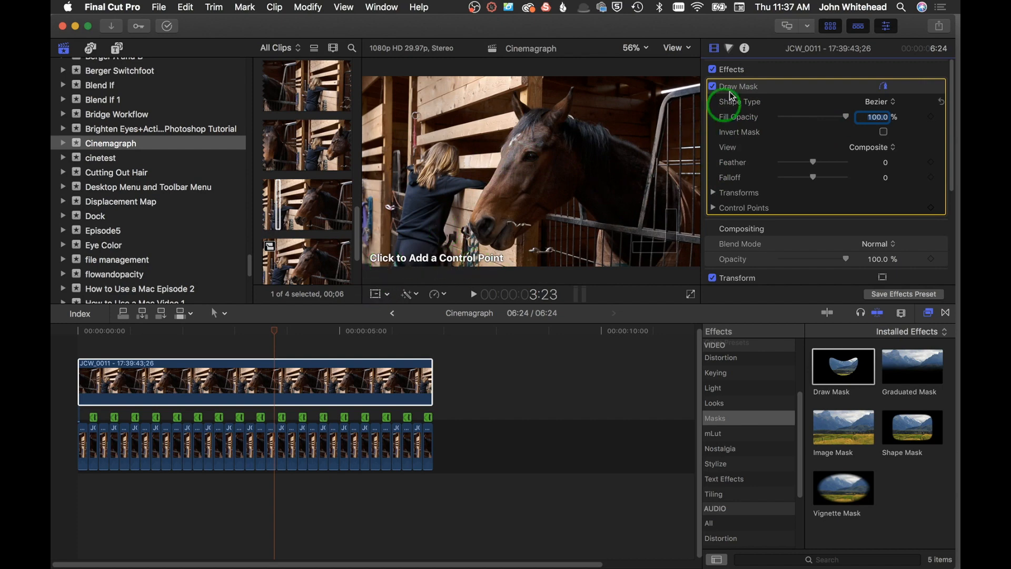
Draw a closed mask around the horse's head, following the face, muzzle, jaw, neck and both ears.
{"action": "left_click", "coordinate": [493, 175]}
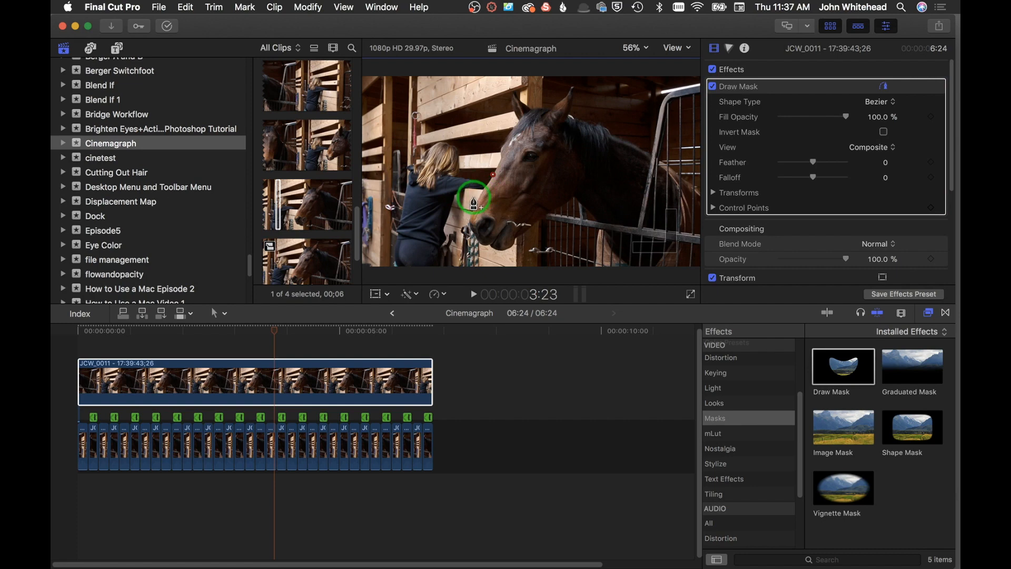
{"action": "left_click", "coordinate": [475, 197]}
{"action": "left_click", "coordinate": [467, 221]}
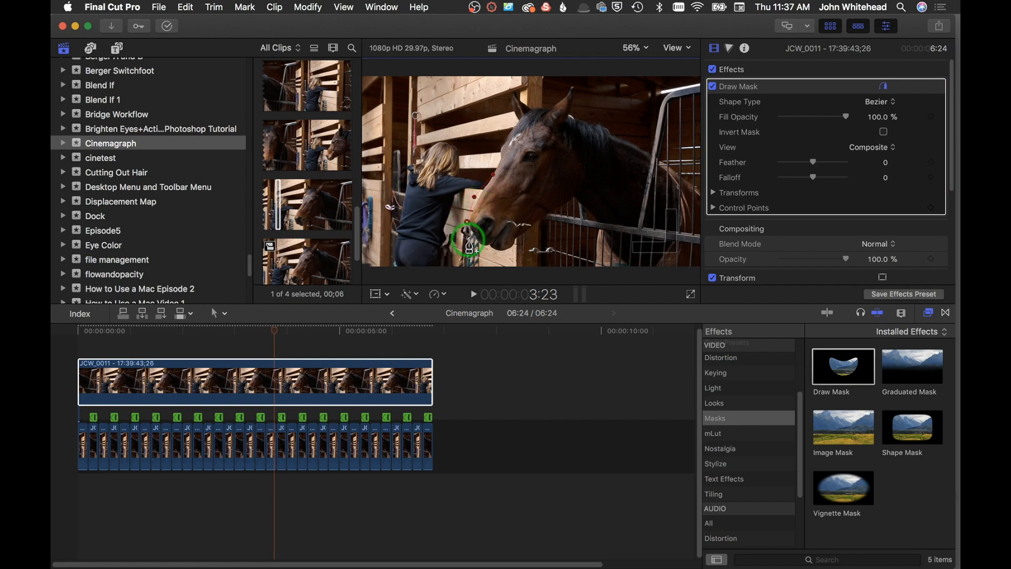
{"action": "left_click", "coordinate": [490, 249]}
{"action": "left_click", "coordinate": [509, 251]}
{"action": "left_click", "coordinate": [523, 236]}
{"action": "left_click", "coordinate": [554, 214]}
{"action": "left_click", "coordinate": [572, 201]}
{"action": "left_click", "coordinate": [573, 159]}
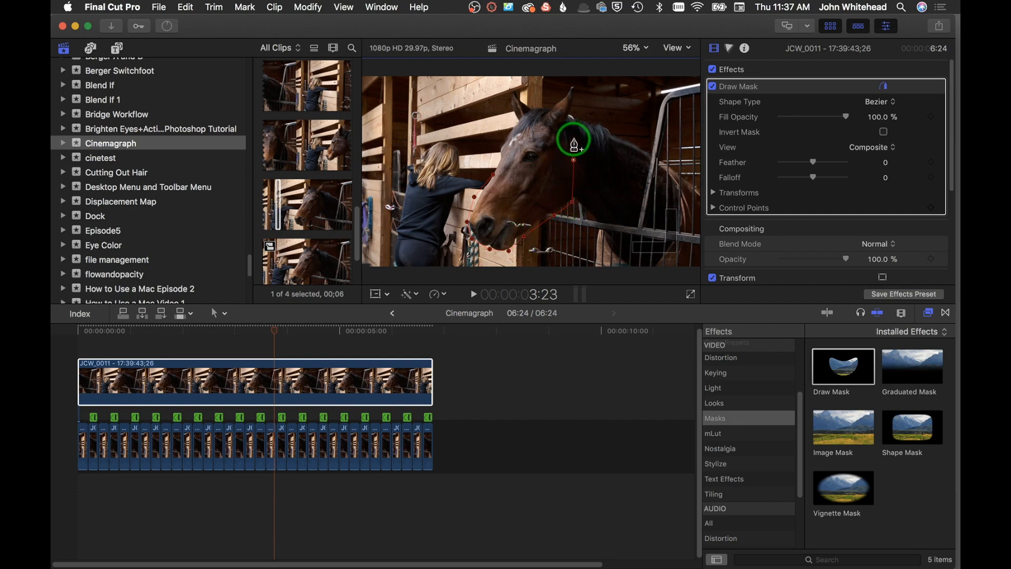
{"action": "left_click", "coordinate": [574, 139]}
{"action": "left_click", "coordinate": [570, 111]}
{"action": "left_click", "coordinate": [578, 82]}
{"action": "left_click", "coordinate": [568, 82]}
{"action": "left_click", "coordinate": [531, 104]}
{"action": "left_click", "coordinate": [524, 96]}
{"action": "left_click", "coordinate": [513, 85]}
{"action": "left_click", "coordinate": [508, 98]}
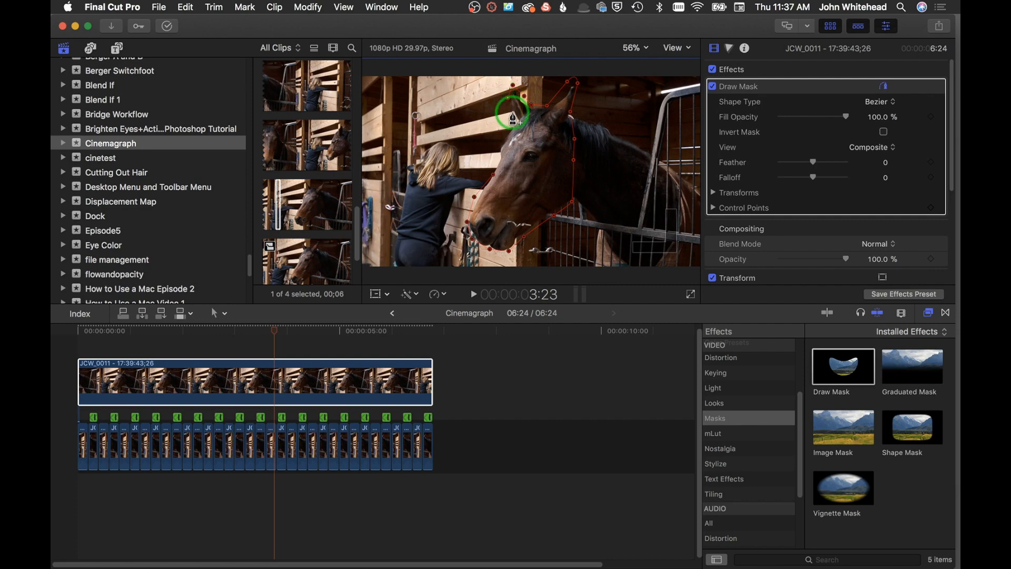
{"action": "left_click", "coordinate": [515, 128]}
{"action": "left_click", "coordinate": [496, 146]}
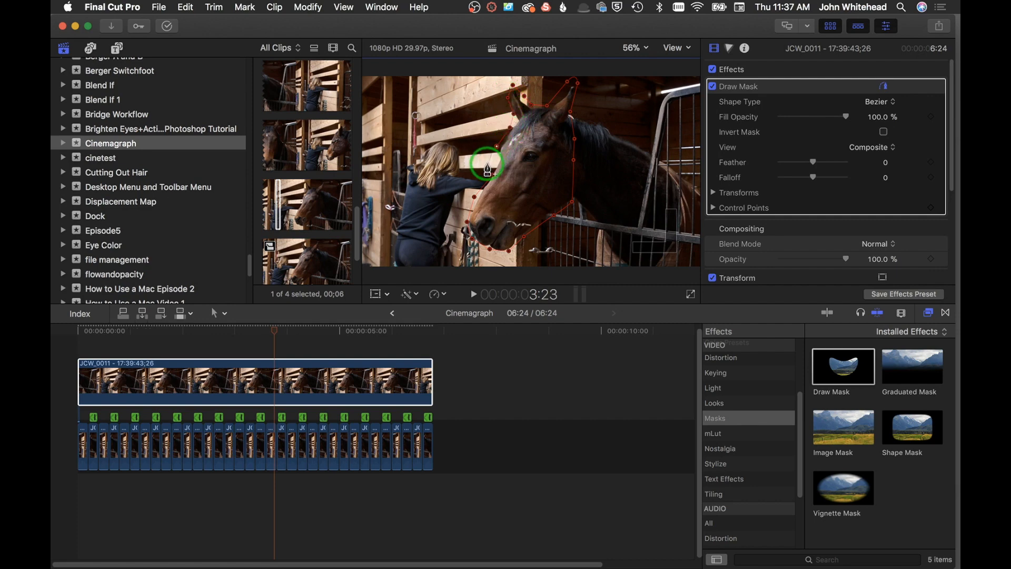
{"action": "left_click", "coordinate": [492, 166]}
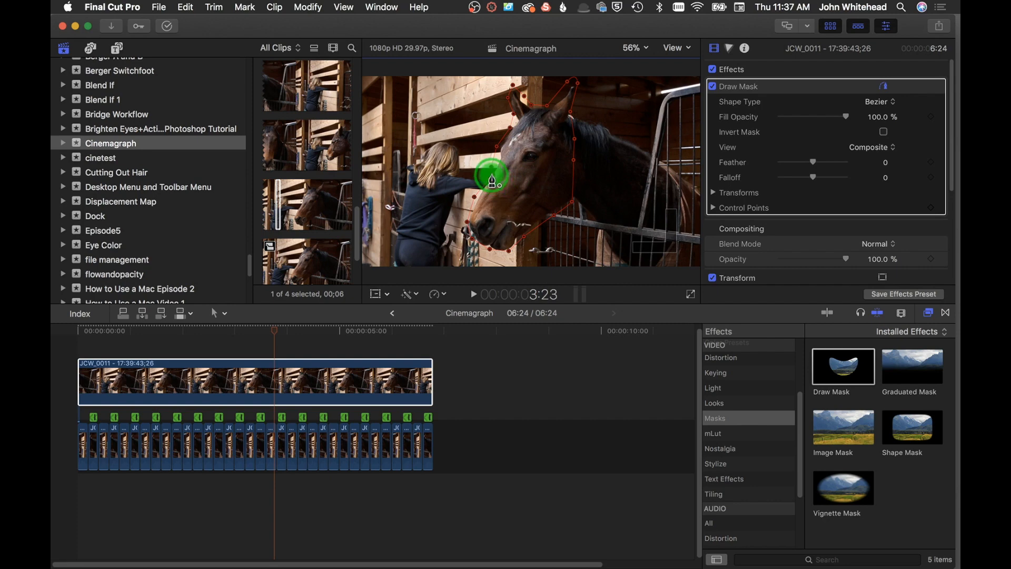
{"action": "left_click", "coordinate": [487, 173]}
Adjust the mask's control points near the muzzle and jaw, and invert the mask.
{"action": "mouse_move", "coordinate": [487, 172]}
{"action": "left_mouse_down"}
{"action": "mouse_move", "coordinate": [481, 167]}
{"action": "mouse_move", "coordinate": [488, 172]}
{"action": "left_mouse_up"}
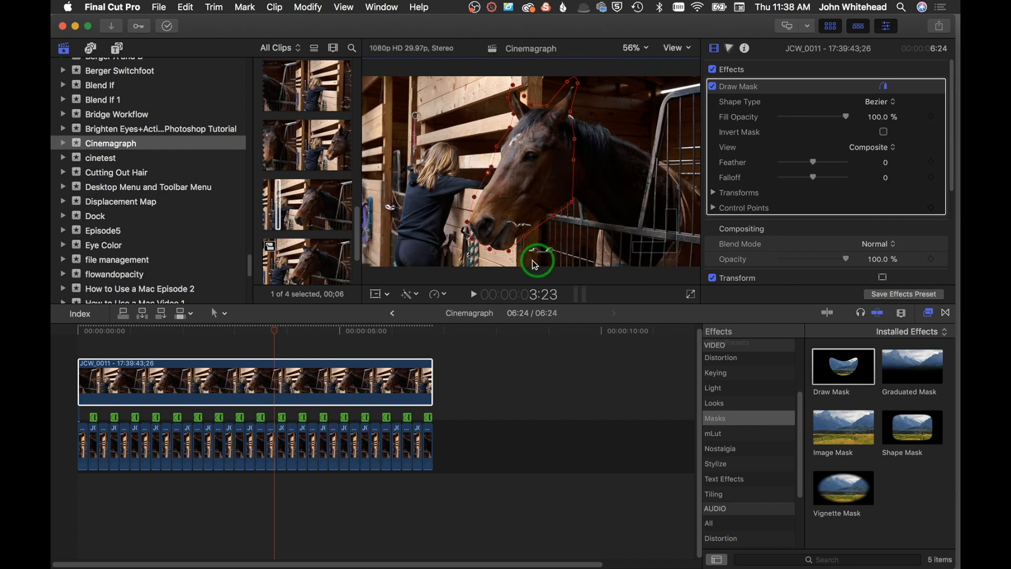
{"action": "left_click_drag", "start_coordinate": [474, 242], "coordinate": [526, 239]}
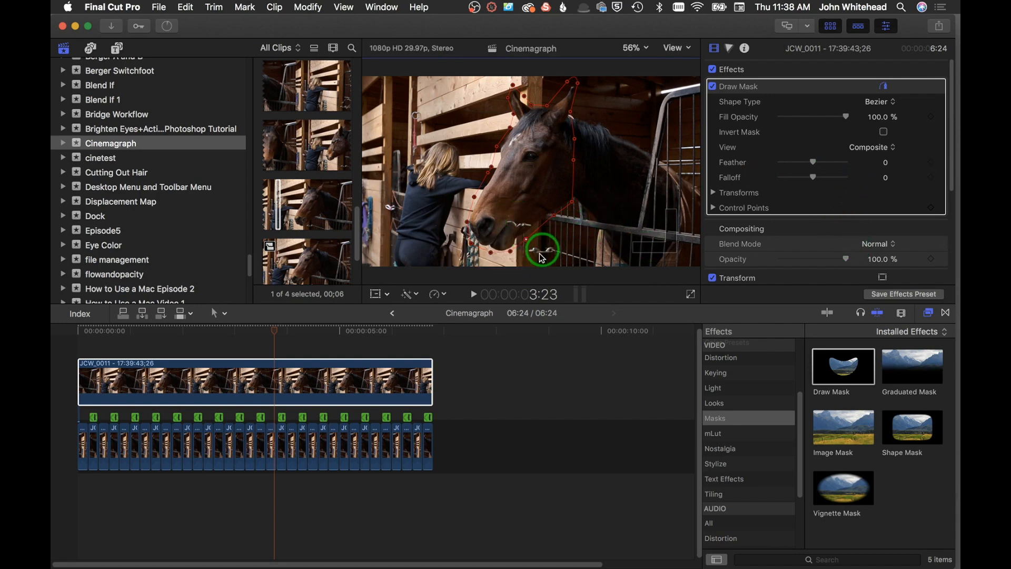
{"action": "left_click", "coordinate": [884, 133]}
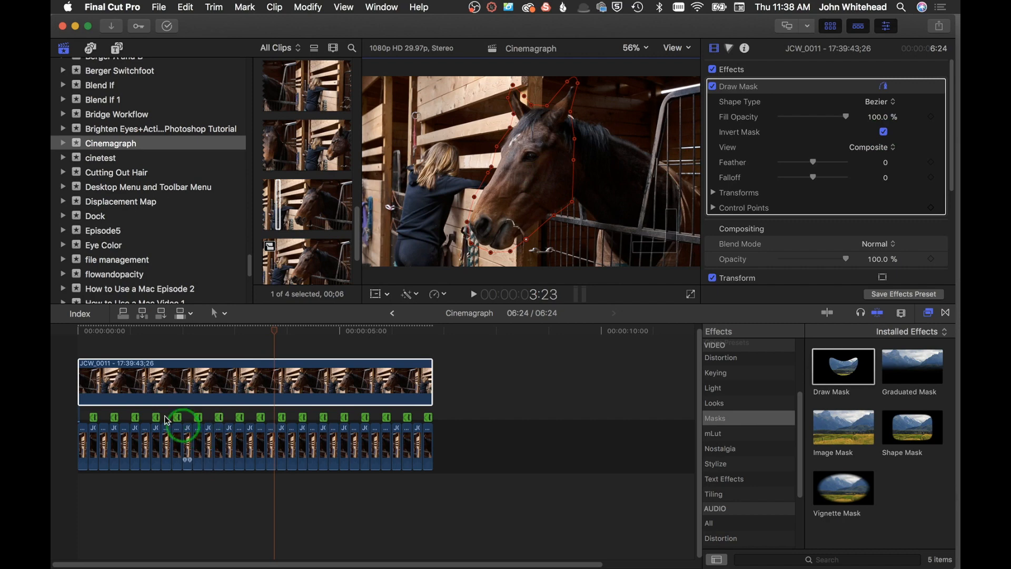
Play the sequence from the start to check the horse's movement through the inverted mask.
{"action": "left_click", "coordinate": [84, 351]}
{"action": "key", "text": "space"}
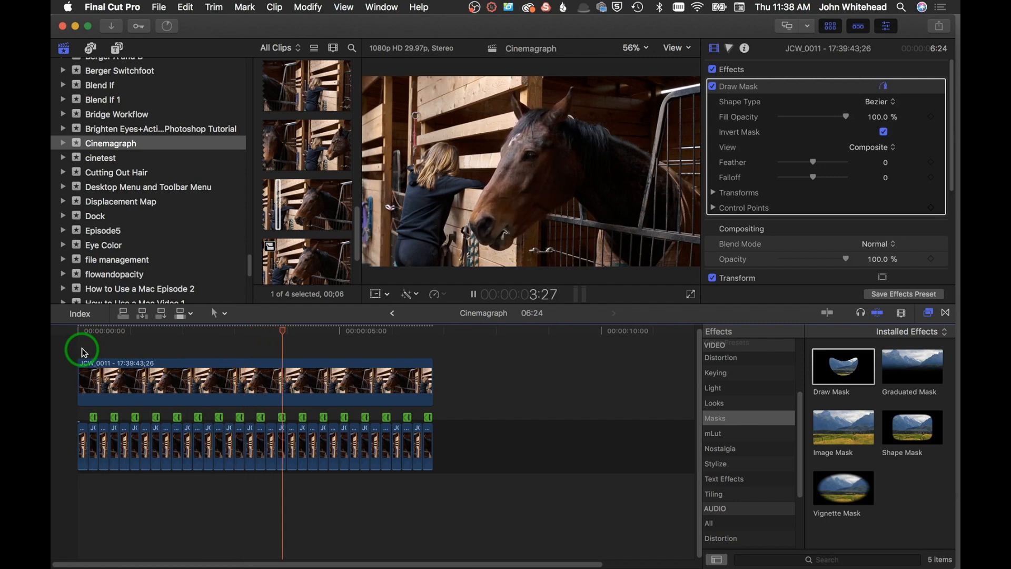
{"action": "key", "text": "space"}
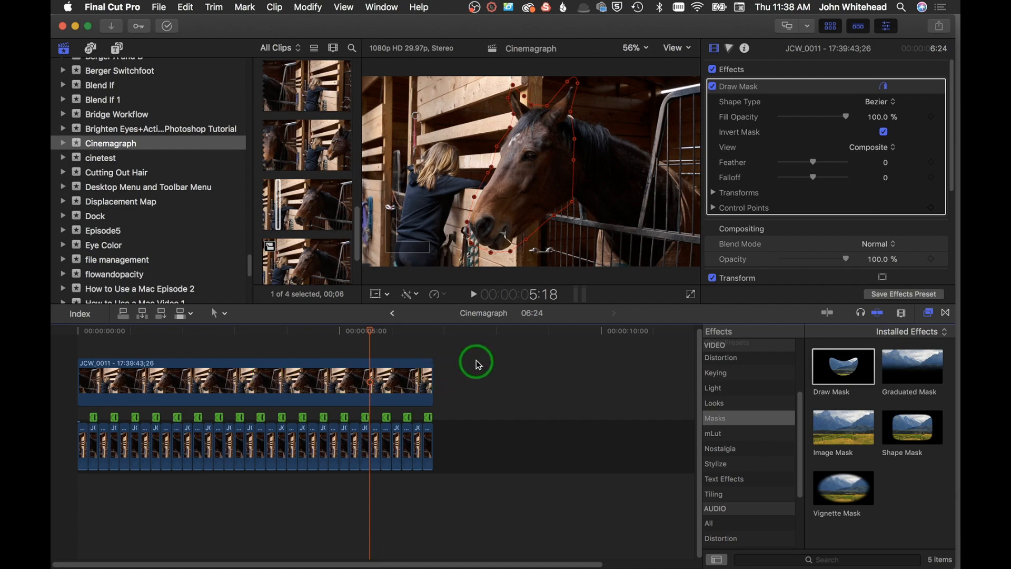
Combine all clips in the timeline into a new compound clip in the Cinemagraph event.
{"action": "left_click_drag", "start_coordinate": [477, 362], "coordinate": [424, 412]}
{"action": "key", "text": "super+a"}
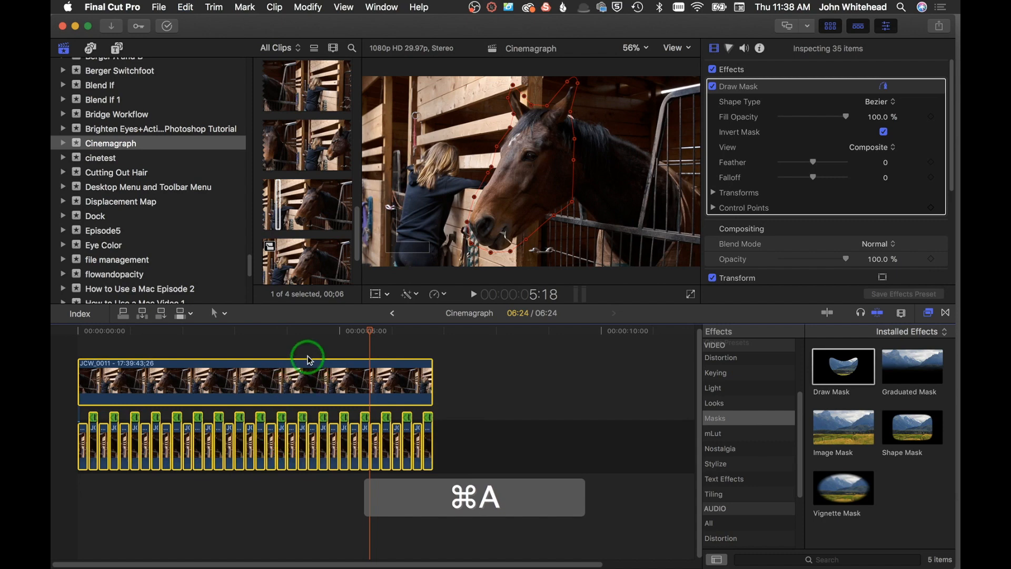
{"action": "right_click", "coordinate": [343, 390]}
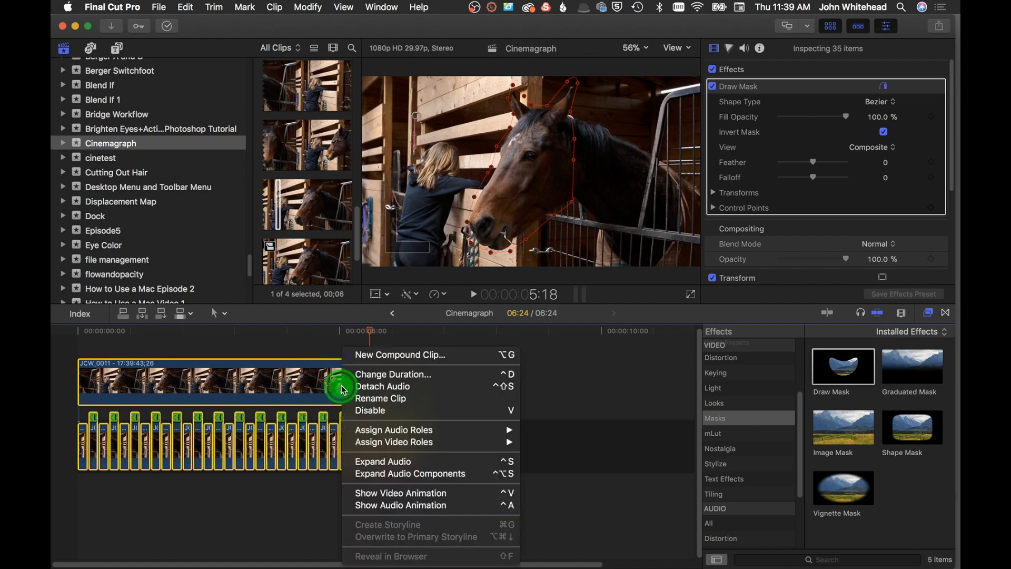
{"action": "left_click", "coordinate": [394, 363]}
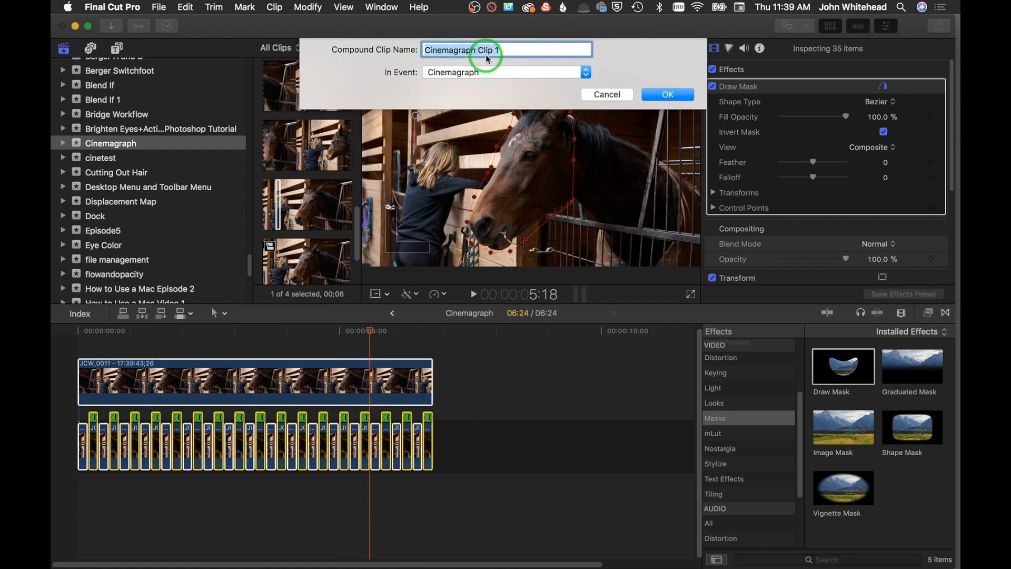
{"action": "left_click", "coordinate": [666, 95]}
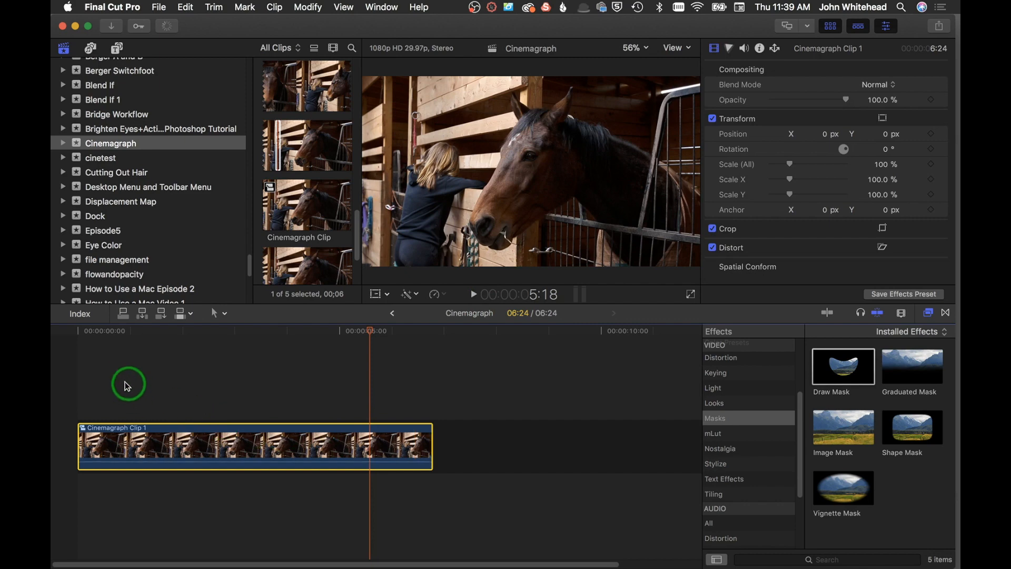
Play the compound clip from the start to review the cinemagraph.
{"action": "left_click", "coordinate": [83, 390]}
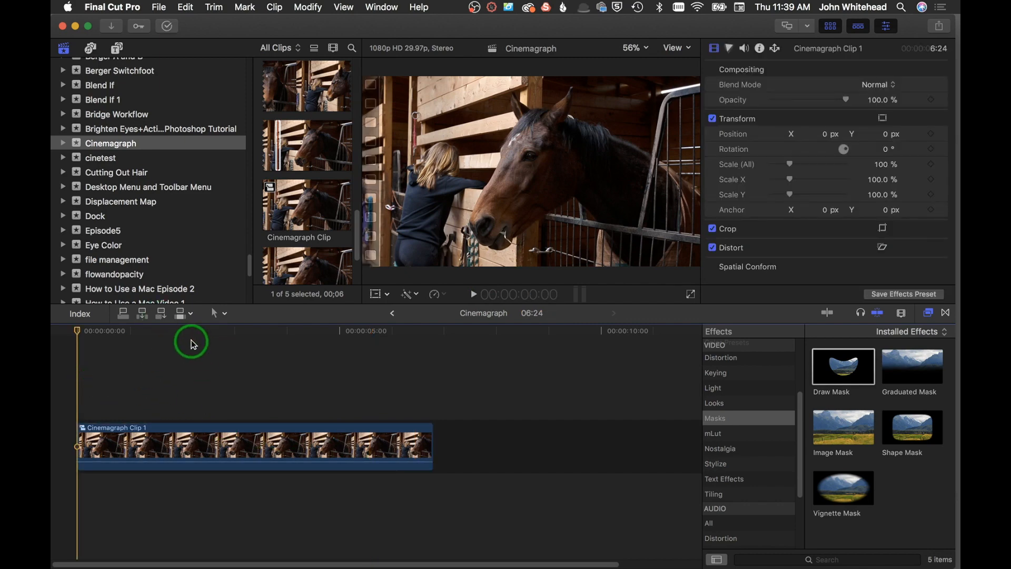
{"action": "key", "text": "space"}
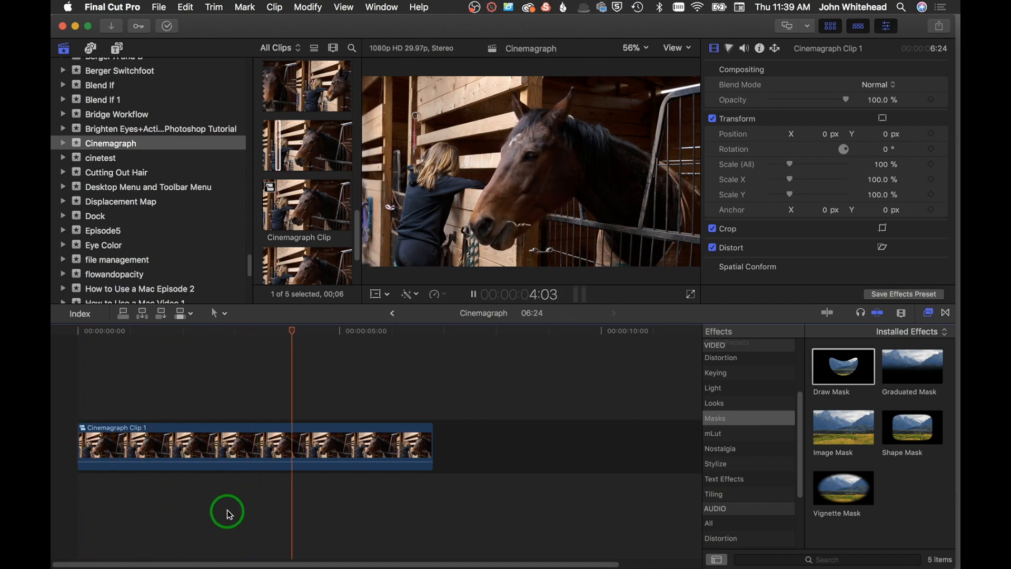
{"action": "key", "text": "space"}
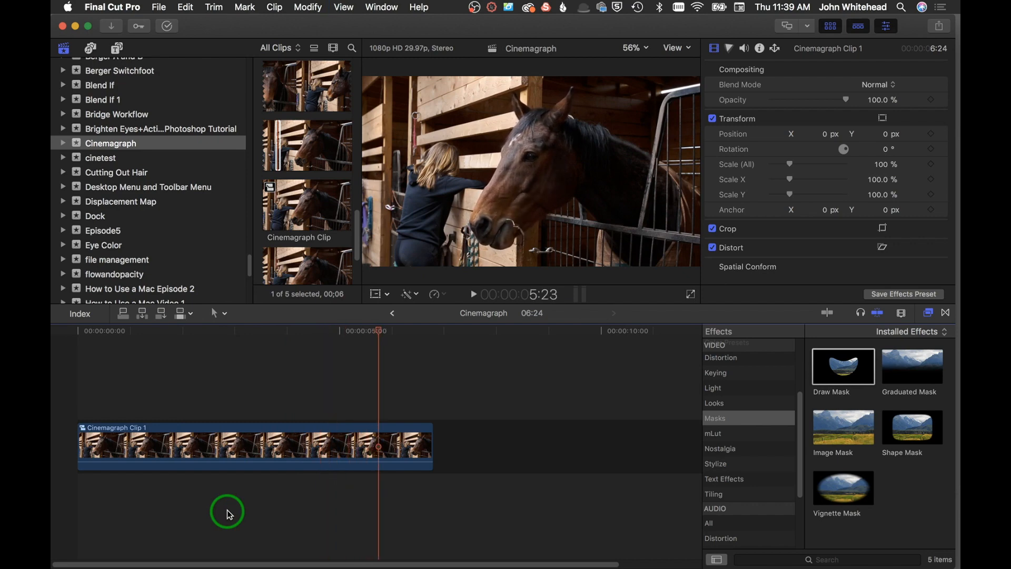
Brighten the compound clip's exposure with Master at 2%, Shadows at 4% and slightly raised midtones.
{"action": "left_click", "coordinate": [731, 55]}
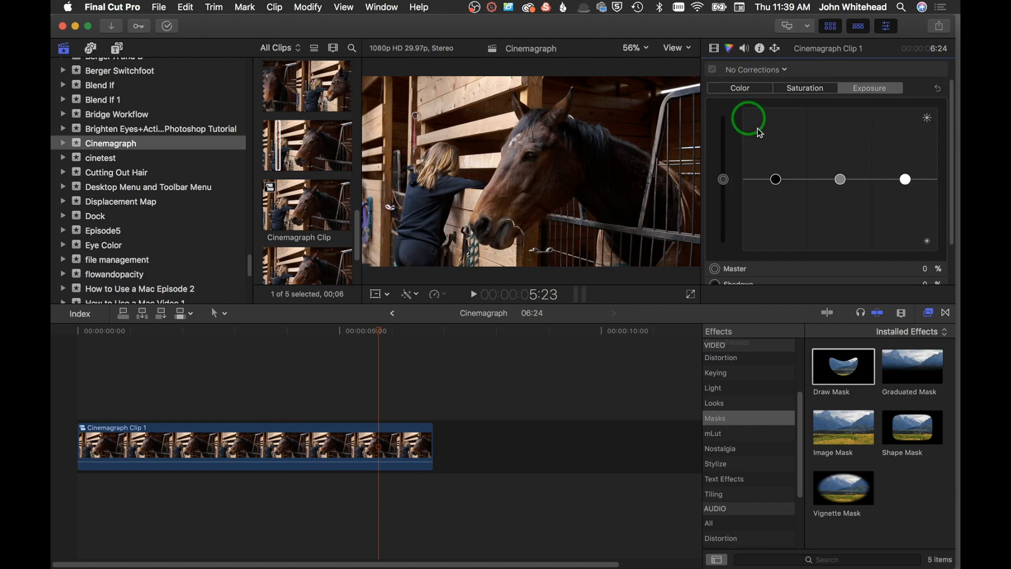
{"action": "left_click_drag", "start_coordinate": [776, 179], "coordinate": [779, 178]}
{"action": "left_click_drag", "start_coordinate": [840, 179], "coordinate": [843, 174]}
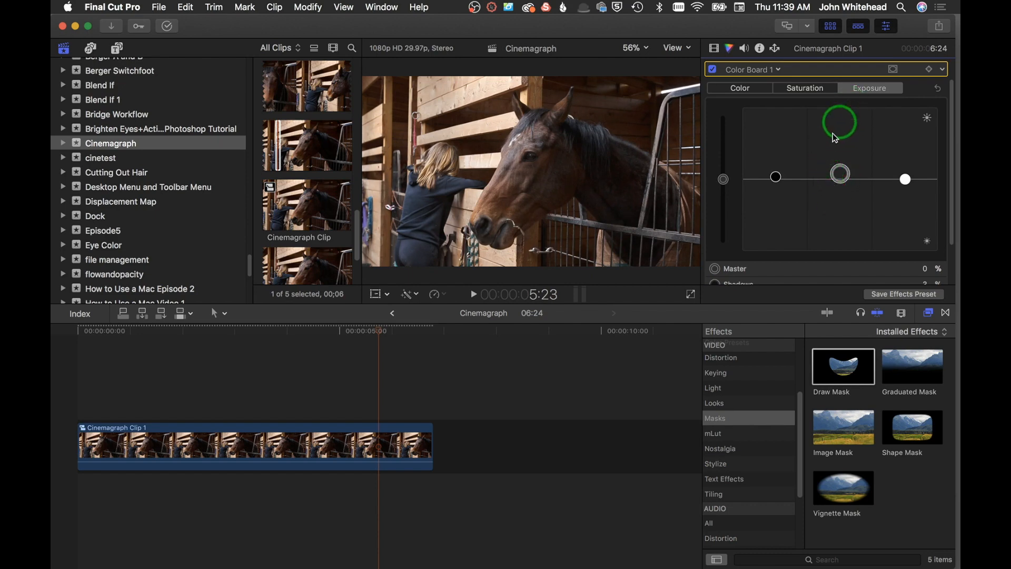
{"action": "left_click_drag", "start_coordinate": [723, 184], "coordinate": [726, 179]}
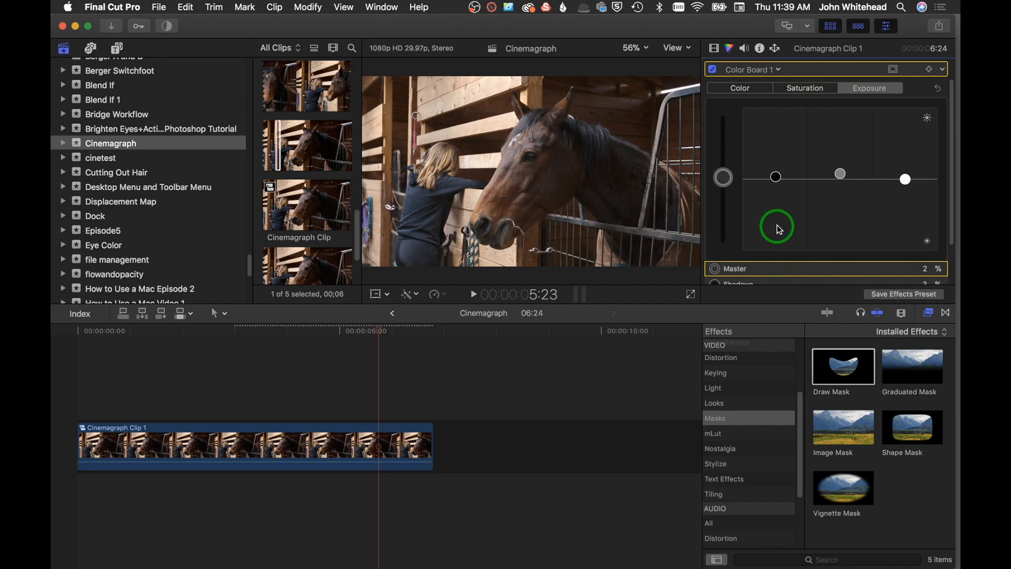
{"action": "left_click_drag", "start_coordinate": [776, 177], "coordinate": [777, 179]}
{"action": "left_click_drag", "start_coordinate": [841, 173], "coordinate": [844, 171]}
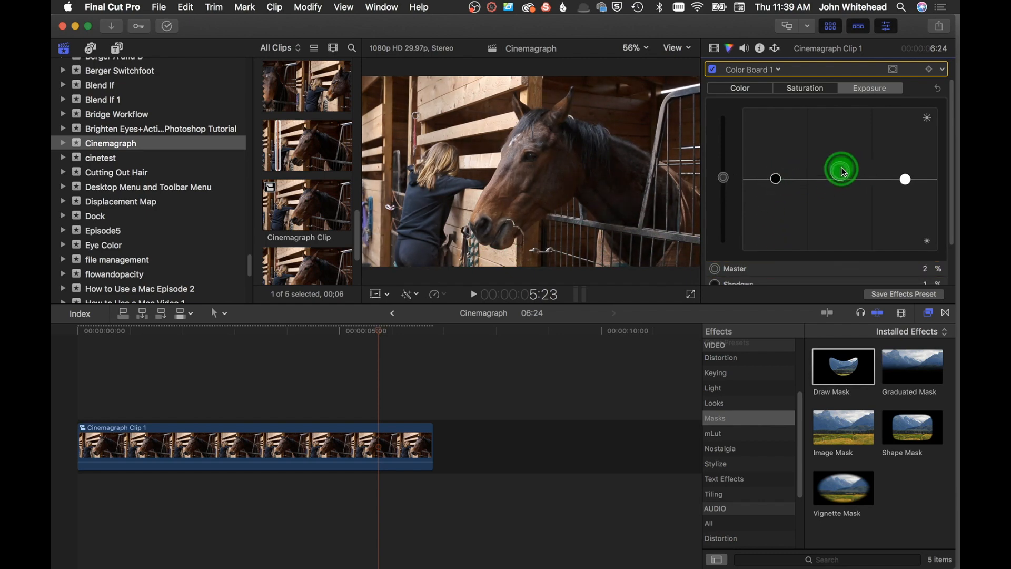
{"action": "left_click_drag", "start_coordinate": [776, 179], "coordinate": [779, 183]}
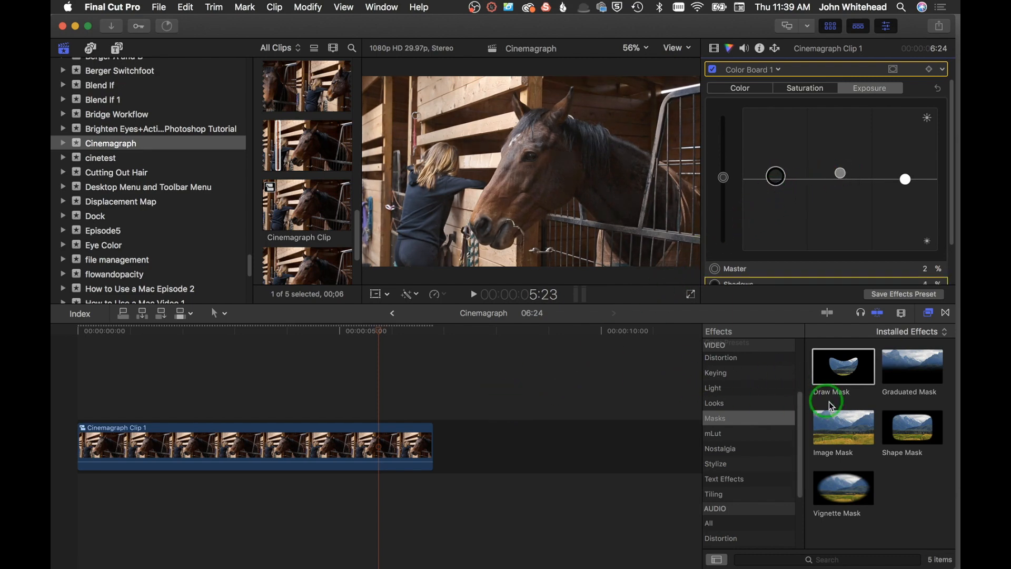
Find the Sharpen effect among all video effects and apply it to the compound clip in the timeline.
{"action": "left_click_drag", "start_coordinate": [818, 452], "coordinate": [768, 478]}
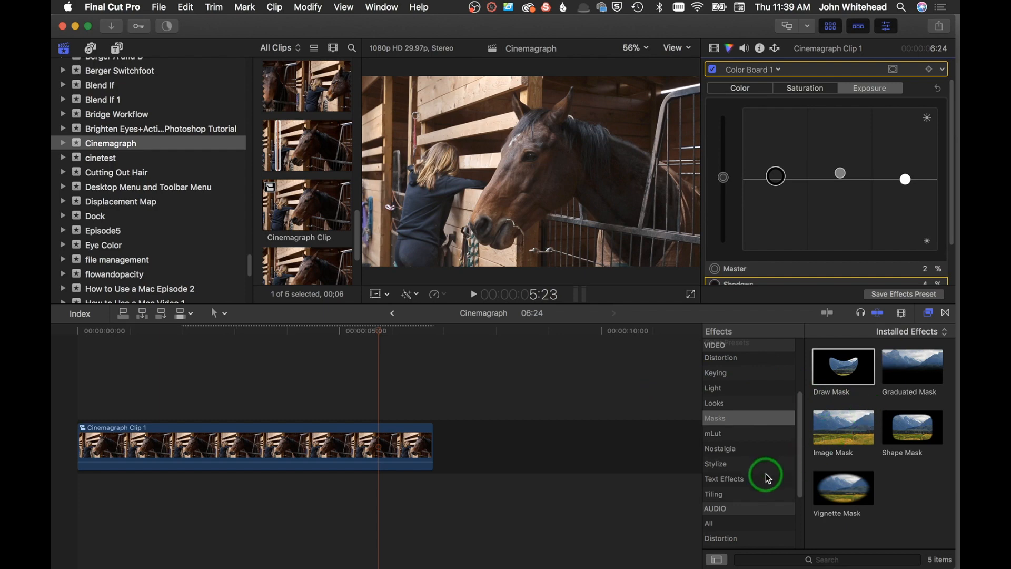
{"action": "scroll", "coordinate": [766, 473], "scroll_direction": "up", "scroll_amount": 5}
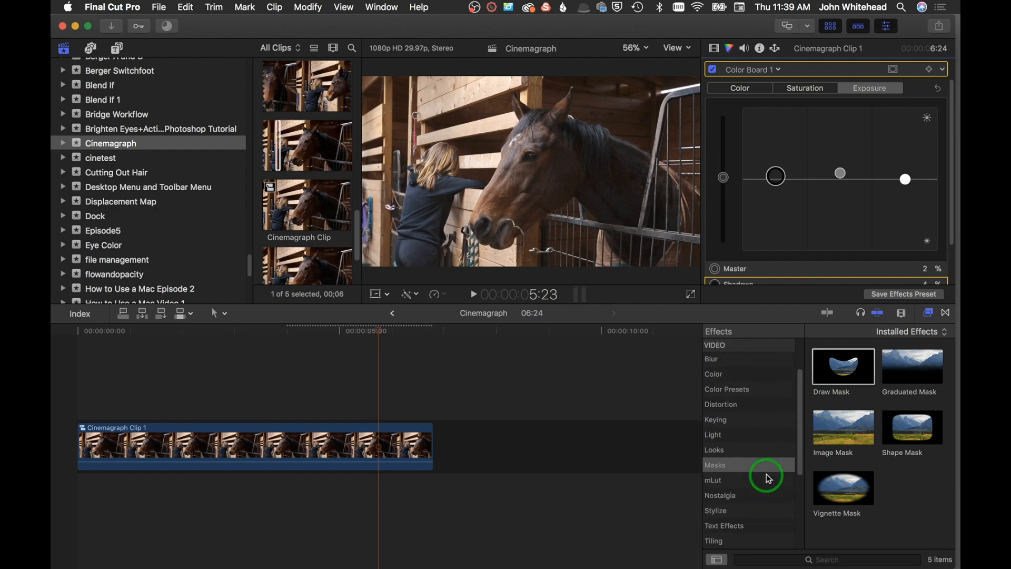
{"action": "scroll", "coordinate": [771, 479], "scroll_direction": "up", "scroll_amount": 2}
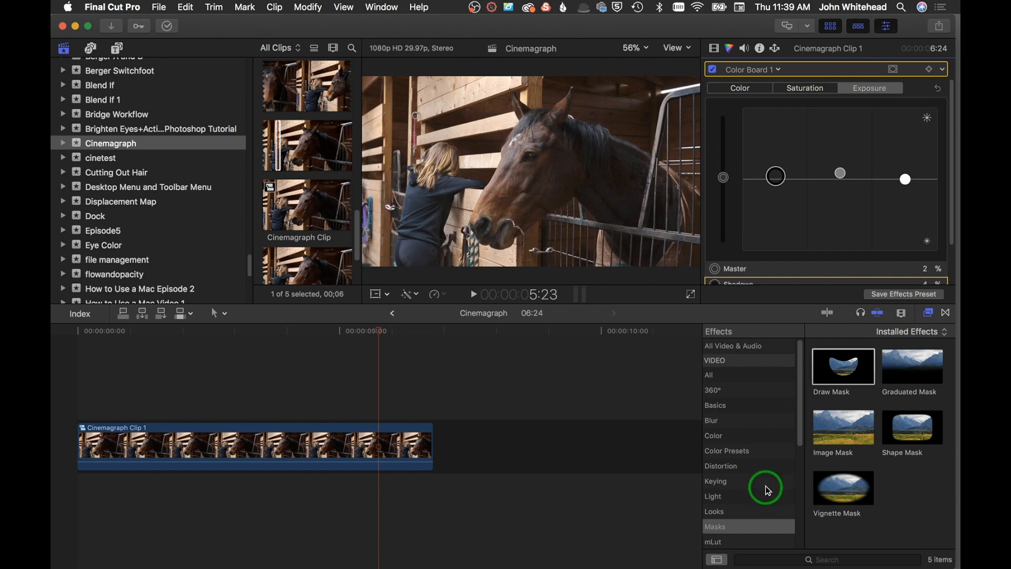
{"action": "left_click", "coordinate": [745, 374]}
{"action": "scroll", "coordinate": [899, 428], "scroll_direction": "down", "scroll_amount": 5}
{"action": "left_click_drag", "start_coordinate": [951, 368], "coordinate": [952, 487]}
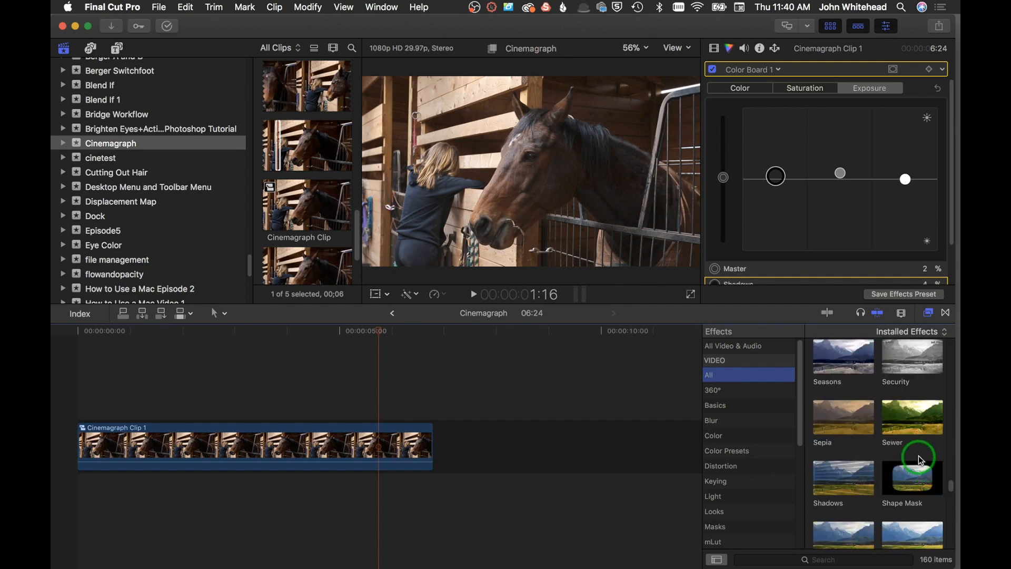
{"action": "scroll", "coordinate": [918, 456], "scroll_direction": "down", "scroll_amount": 2}
{"action": "scroll", "coordinate": [918, 457], "scroll_direction": "down", "scroll_amount": 2}
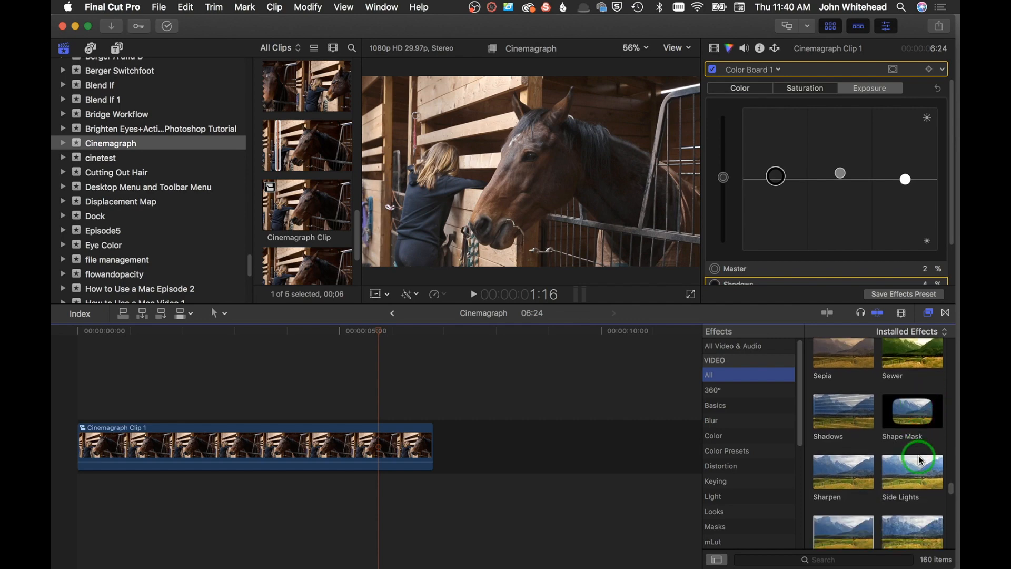
{"action": "left_click", "coordinate": [860, 481]}
{"action": "left_click_drag", "start_coordinate": [859, 481], "coordinate": [350, 449]}
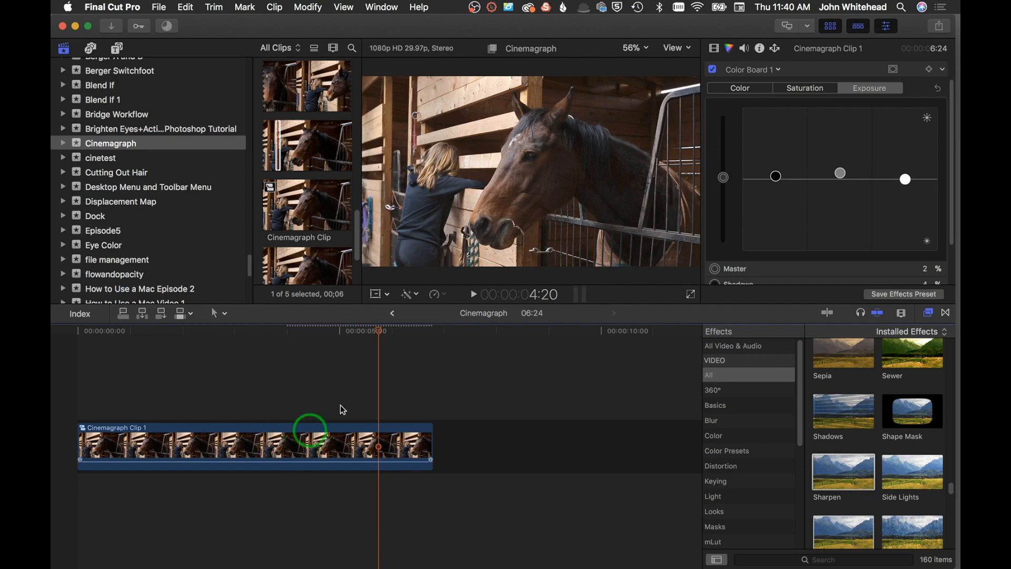
Export the cinemagraph project as a Master File, saving it to the Desktop as Cinemagraphhorsechew.
{"action": "left_click", "coordinate": [941, 27]}
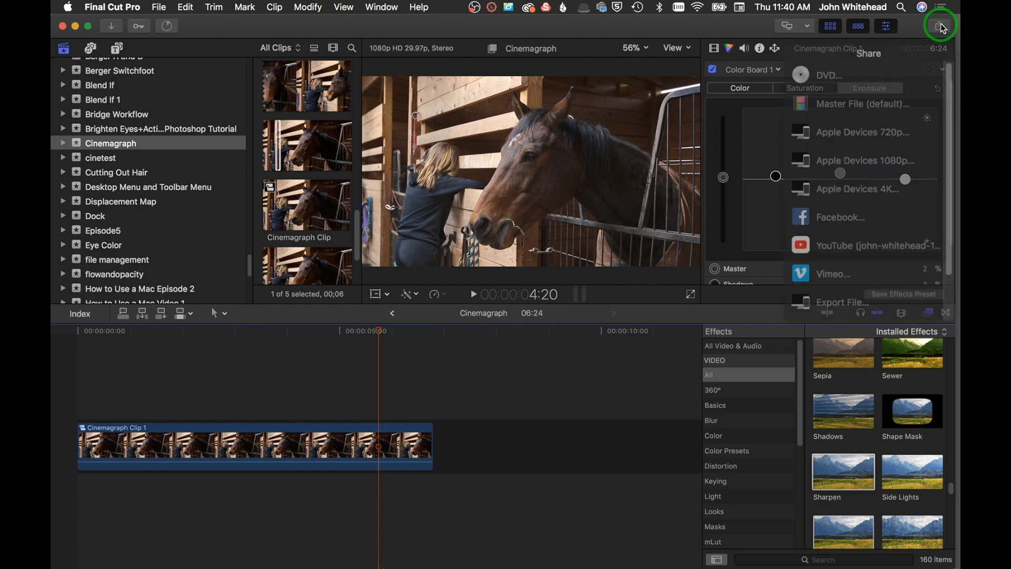
{"action": "left_click", "coordinate": [861, 105]}
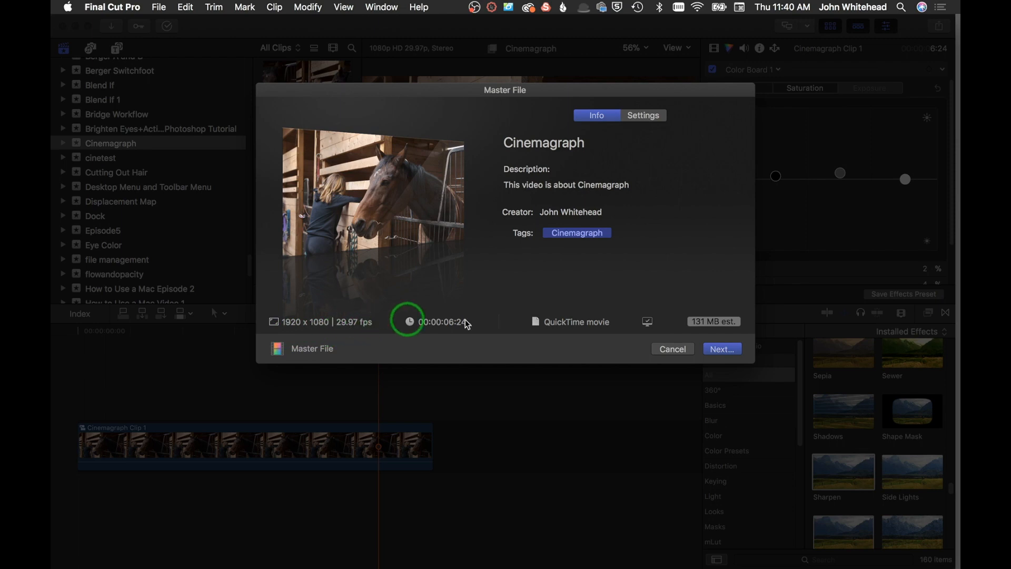
{"action": "left_click", "coordinate": [650, 115]}
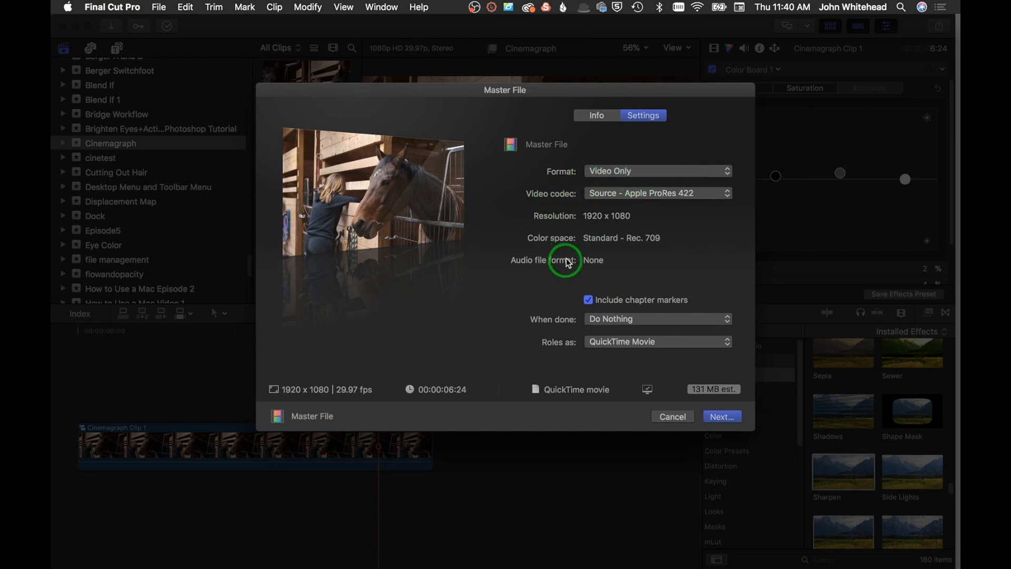
{"action": "left_click", "coordinate": [722, 417]}
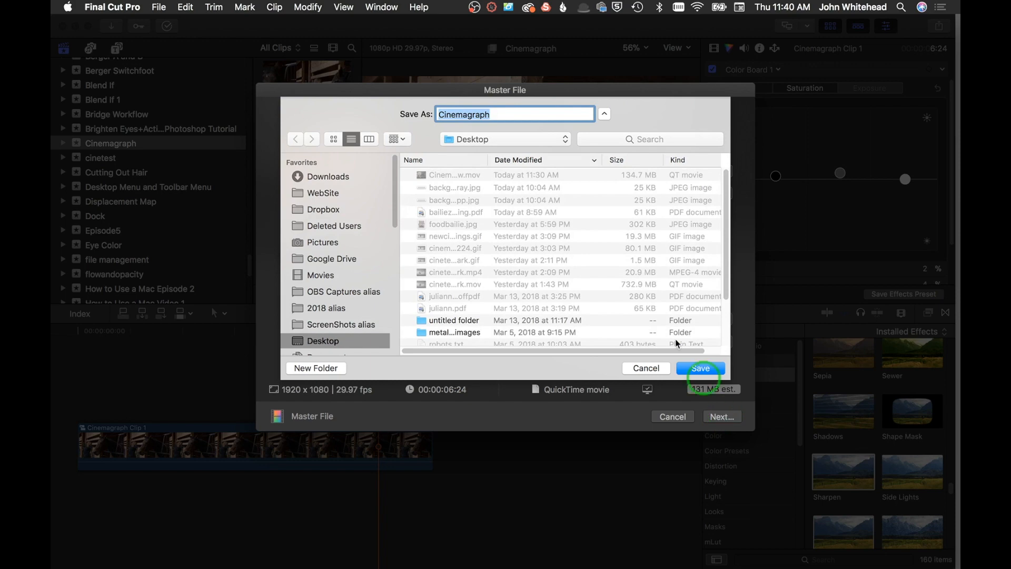
{"action": "left_click", "coordinate": [493, 114]}
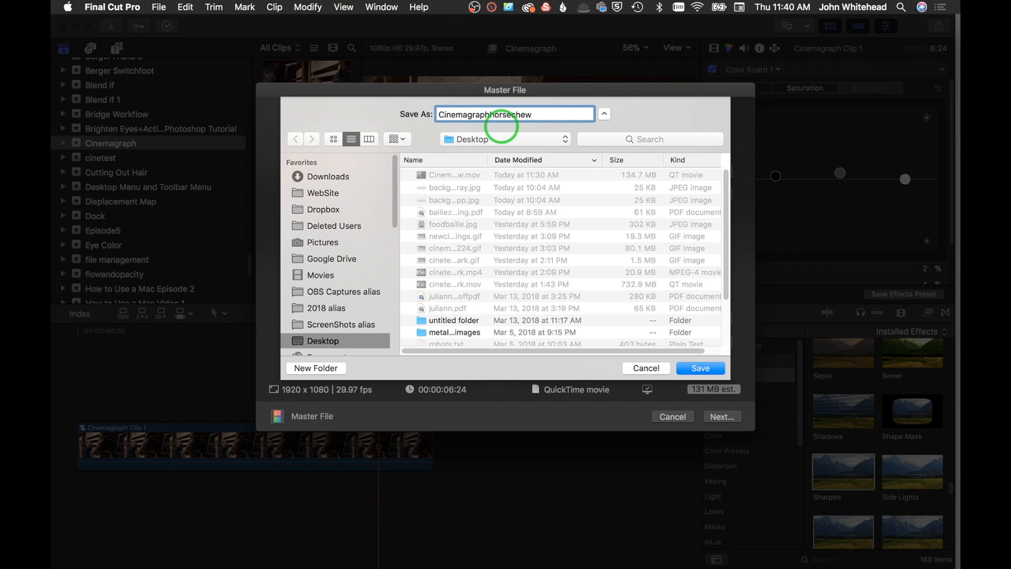
{"action": "key", "text": "Return"}
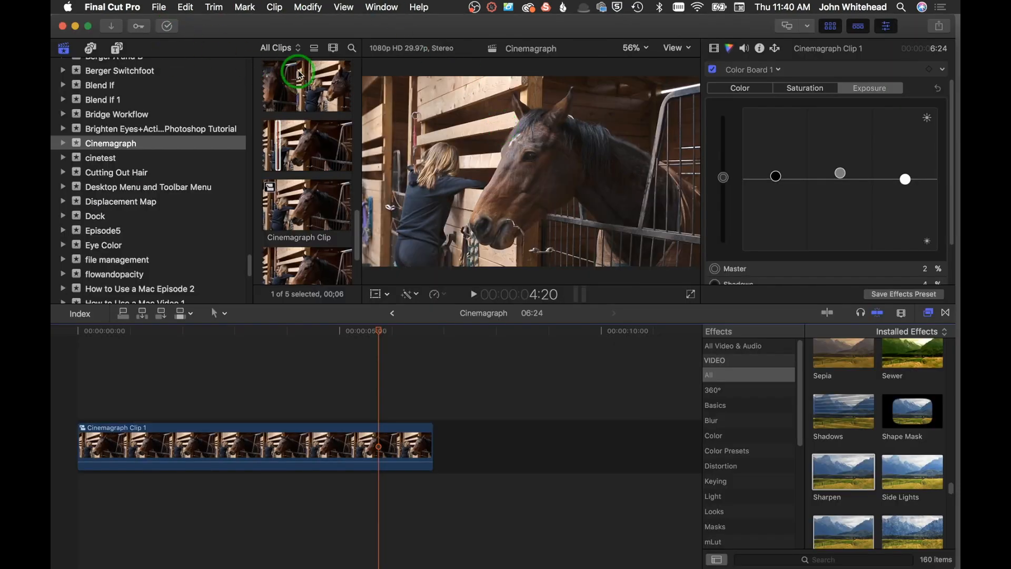
Open the exported Cinemagraphhorsechewing.mov from the Desktop in QuickTime Player, play it through and close it.
{"action": "left_click", "coordinate": [66, 73]}
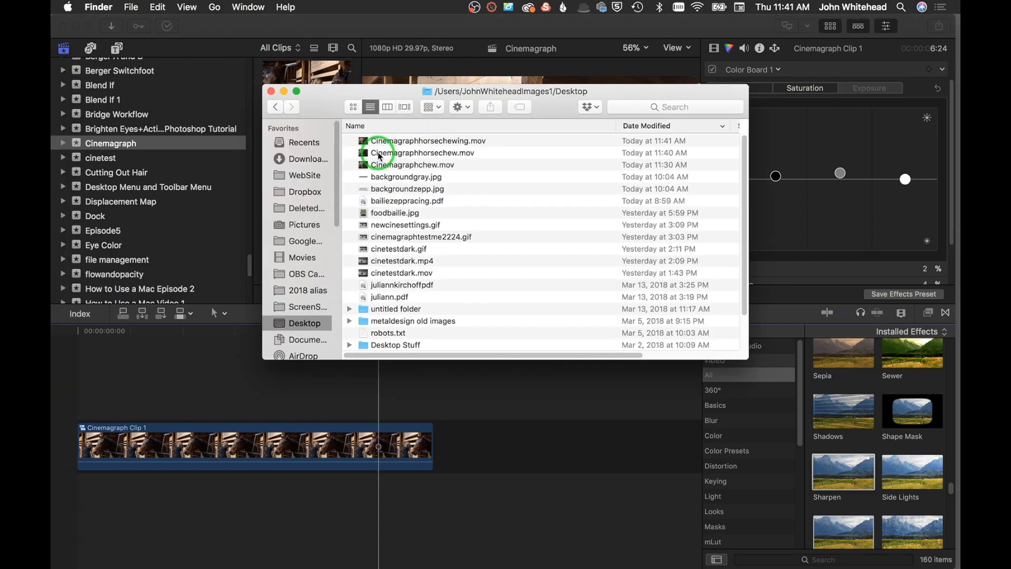
{"action": "double_click", "coordinate": [363, 142]}
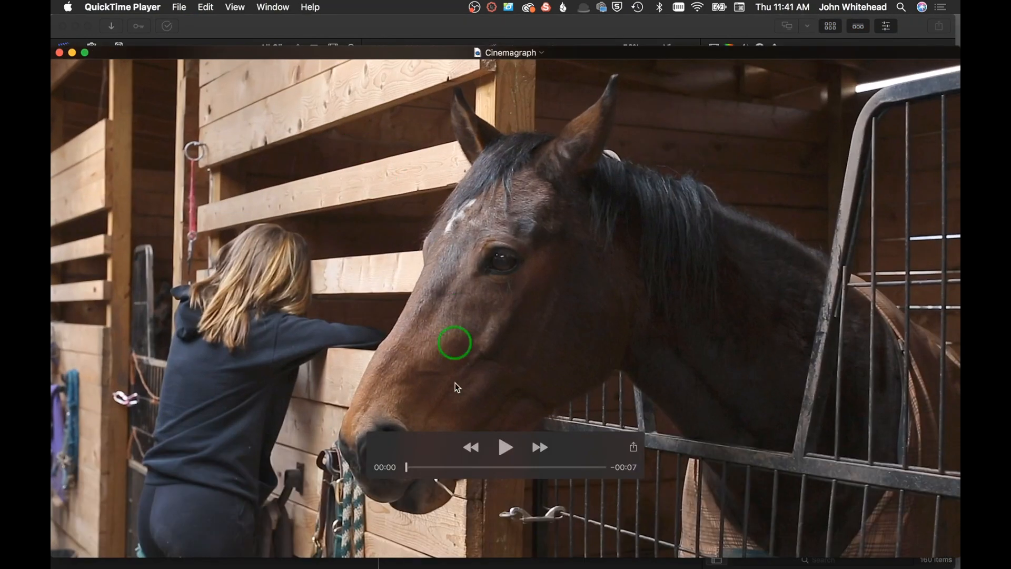
{"action": "left_click", "coordinate": [506, 447]}
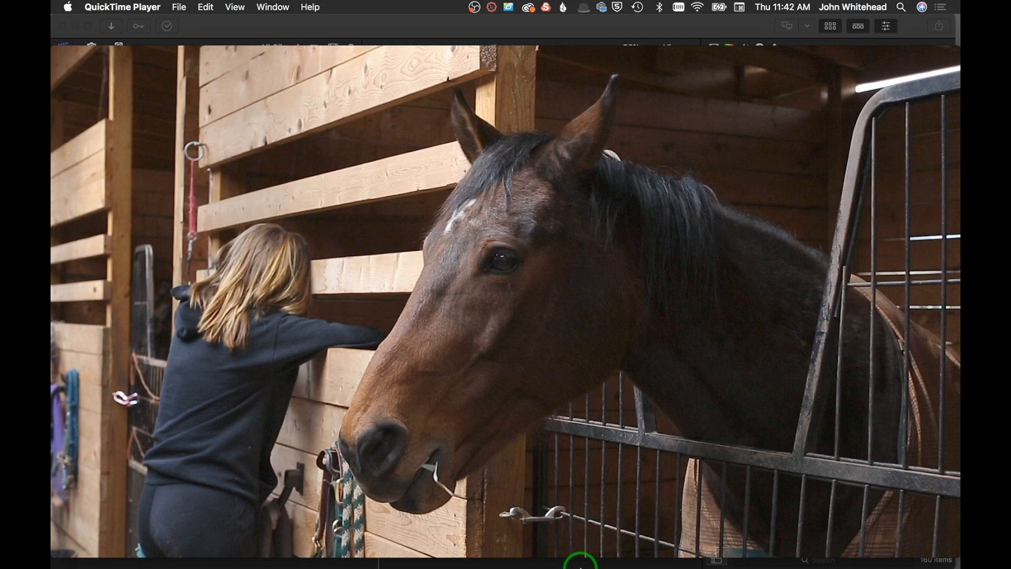
{"action": "left_click", "coordinate": [61, 53]}
Open Cinemagraphhorsechewing.mov in Photoshop and play part of its video timeline to check the motion.
{"action": "left_click", "coordinate": [74, 172]}
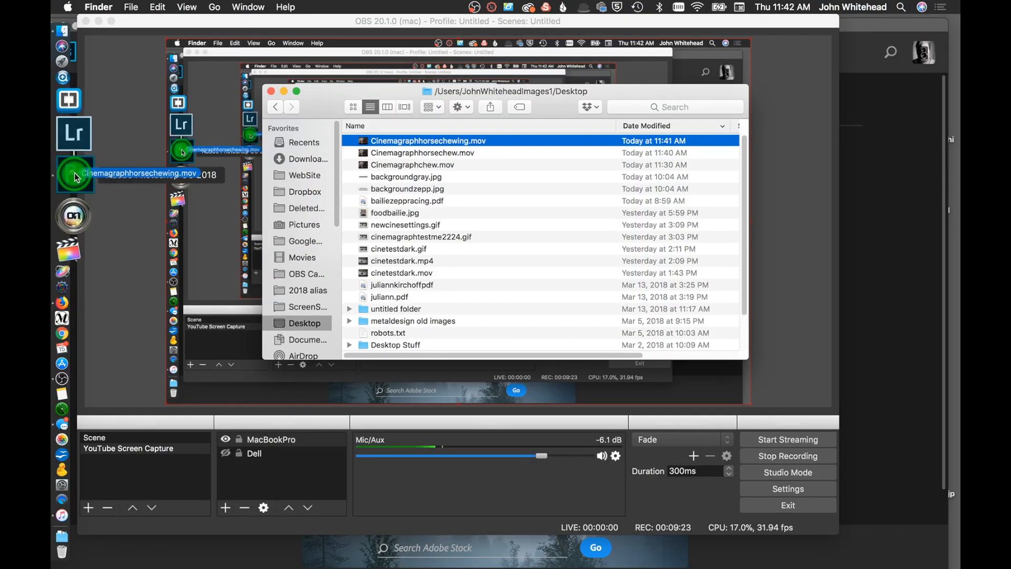
{"action": "key", "text": "super+o"}
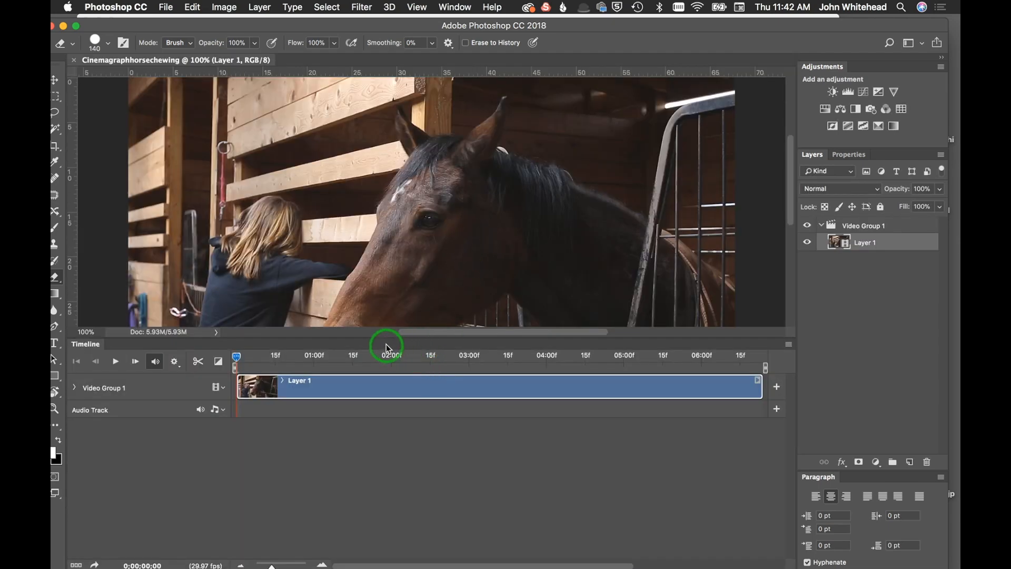
{"action": "left_click_drag", "start_coordinate": [385, 341], "coordinate": [390, 433]}
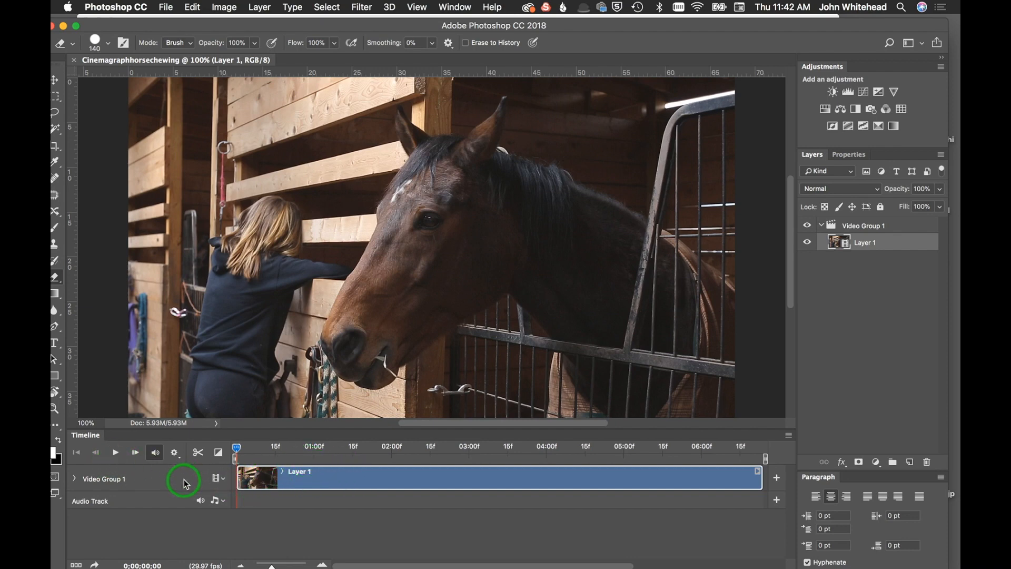
{"action": "left_click_drag", "start_coordinate": [261, 25], "coordinate": [272, 23]}
{"action": "key", "text": "space"}
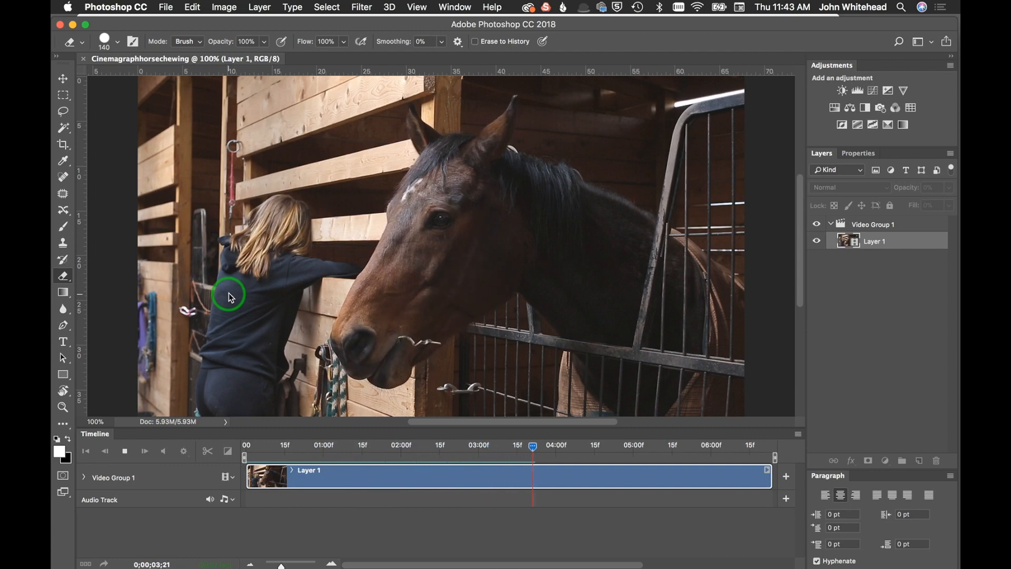
{"action": "key", "text": "space"}
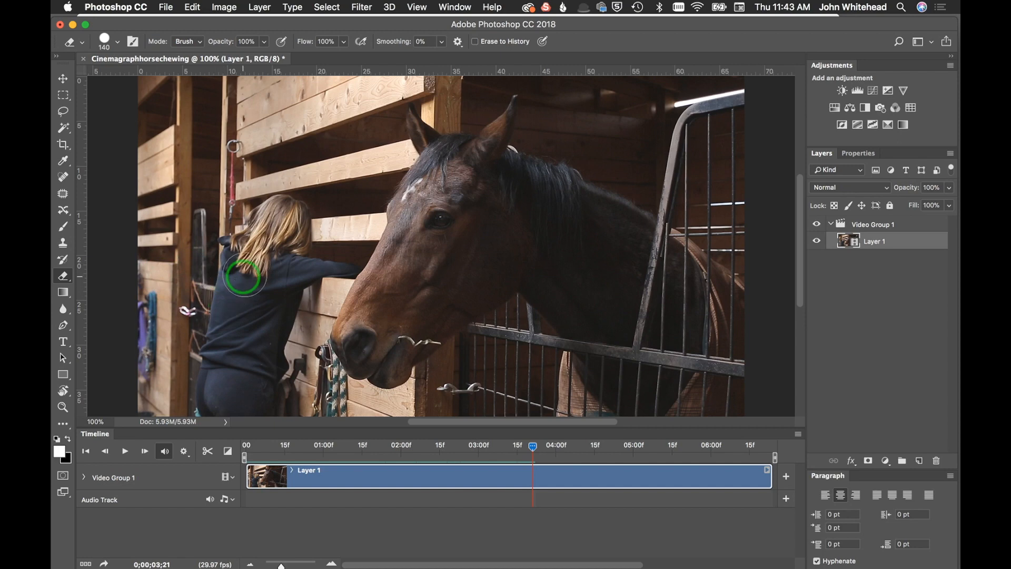
Start a Save for Web (Legacy) export of the video as a GIF and set its metadata to All.
{"action": "left_click", "coordinate": [166, 7]}
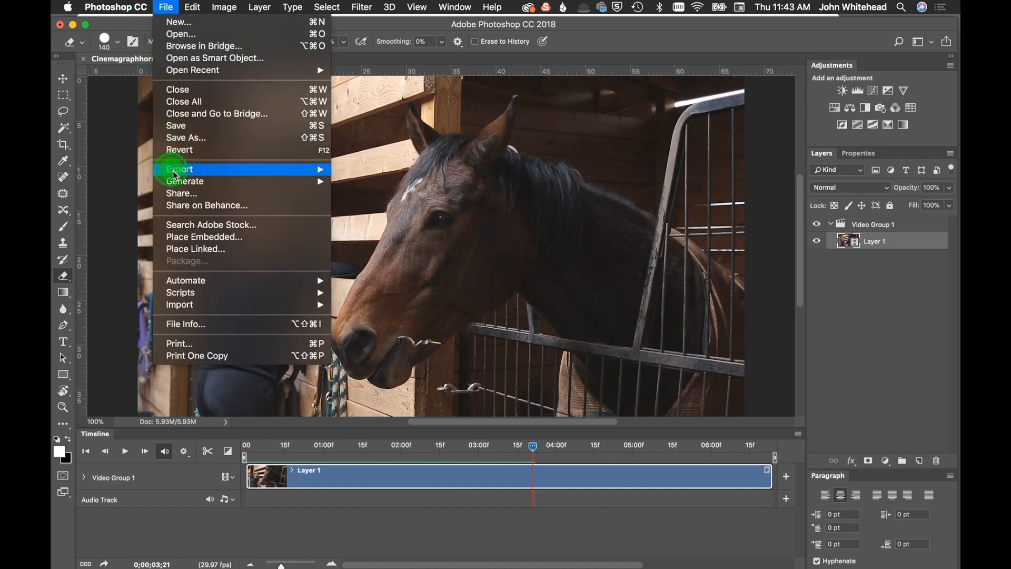
{"action": "mouse_move", "coordinate": [176, 169]}
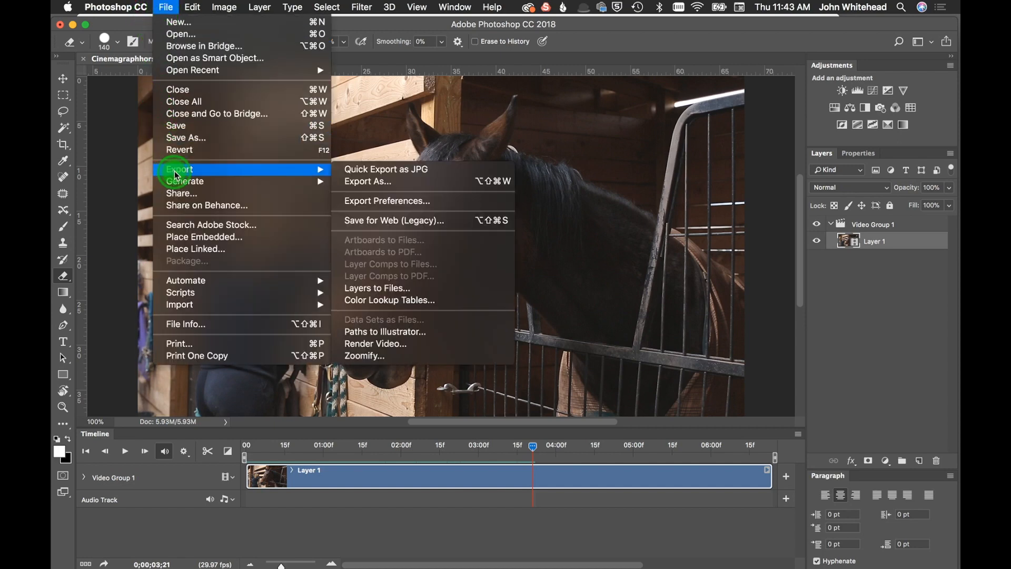
{"action": "left_click", "coordinate": [466, 221]}
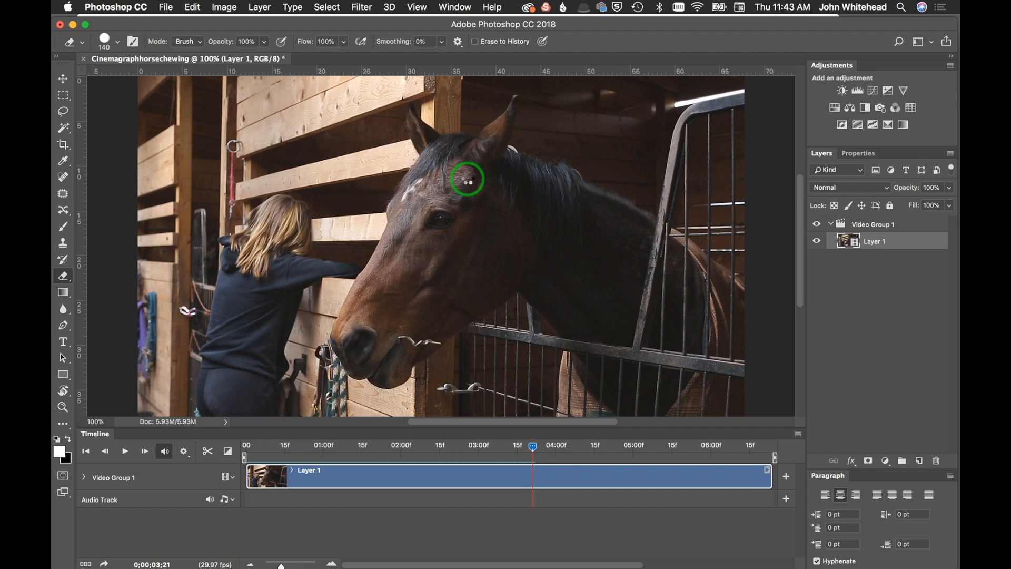
{"action": "key", "text": "alt+shift+super+s"}
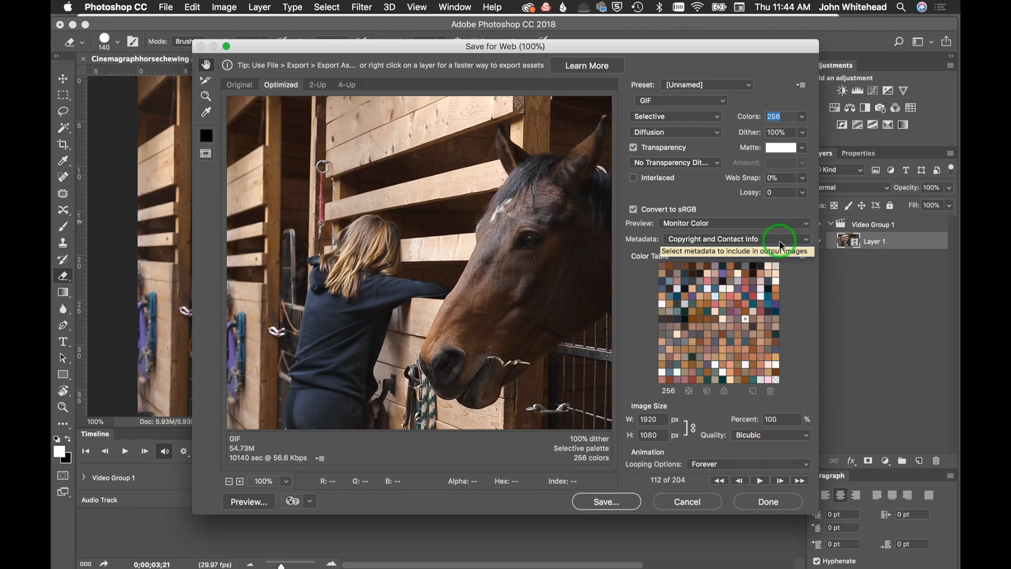
{"action": "left_click", "coordinate": [782, 244]}
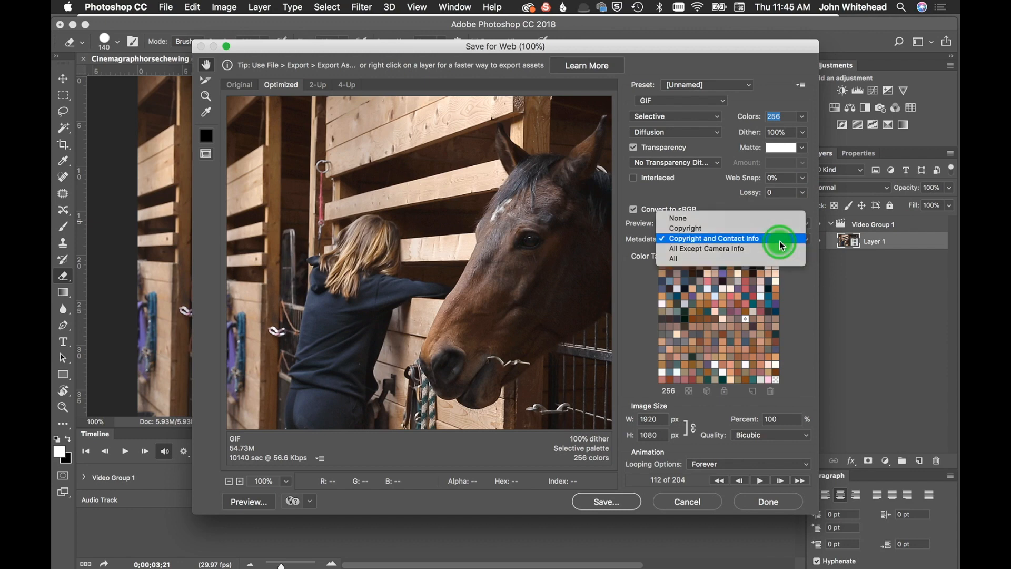
{"action": "left_click", "coordinate": [780, 259]}
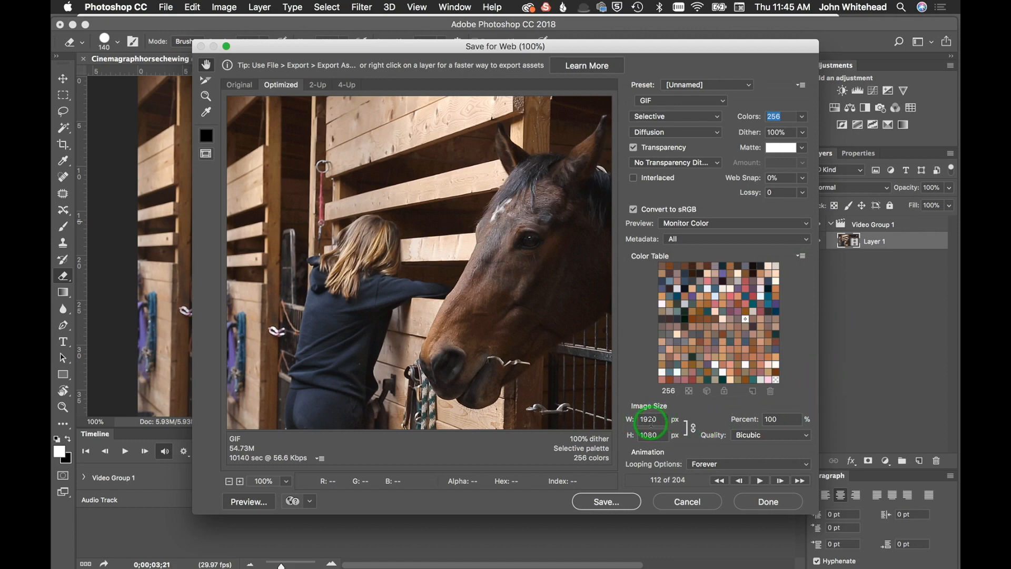
Set the GIF's image width to 1080 px and save it to the Desktop as Cinemagraphhorsechewing.gif.
{"action": "left_click", "coordinate": [648, 419]}
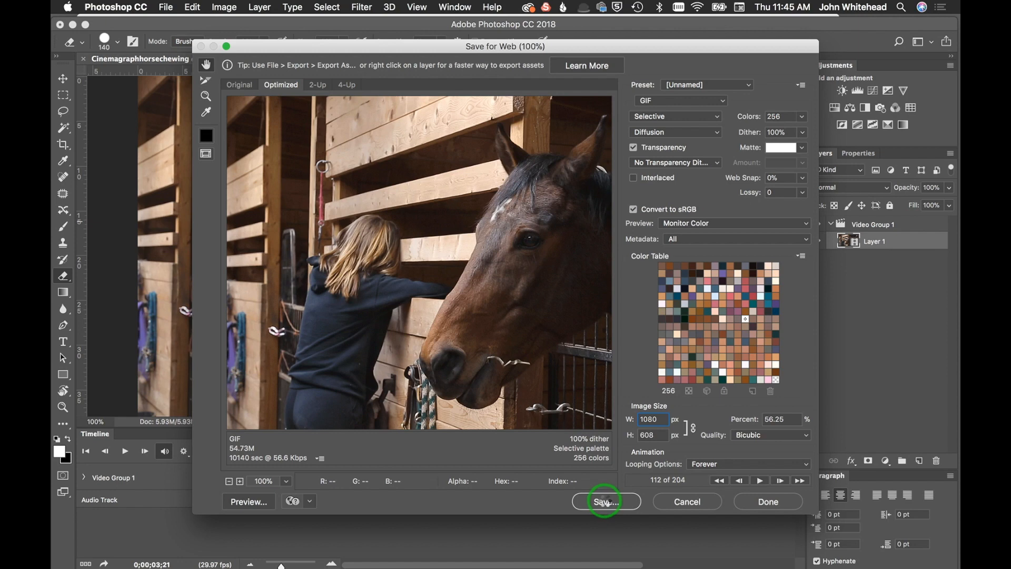
{"action": "left_click", "coordinate": [606, 501]}
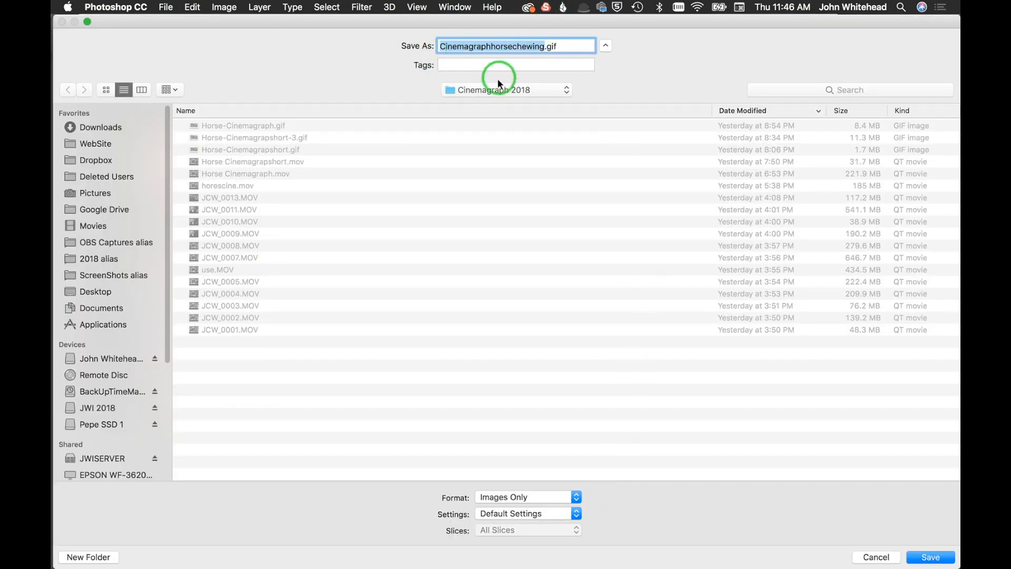
{"action": "key", "text": "super+d"}
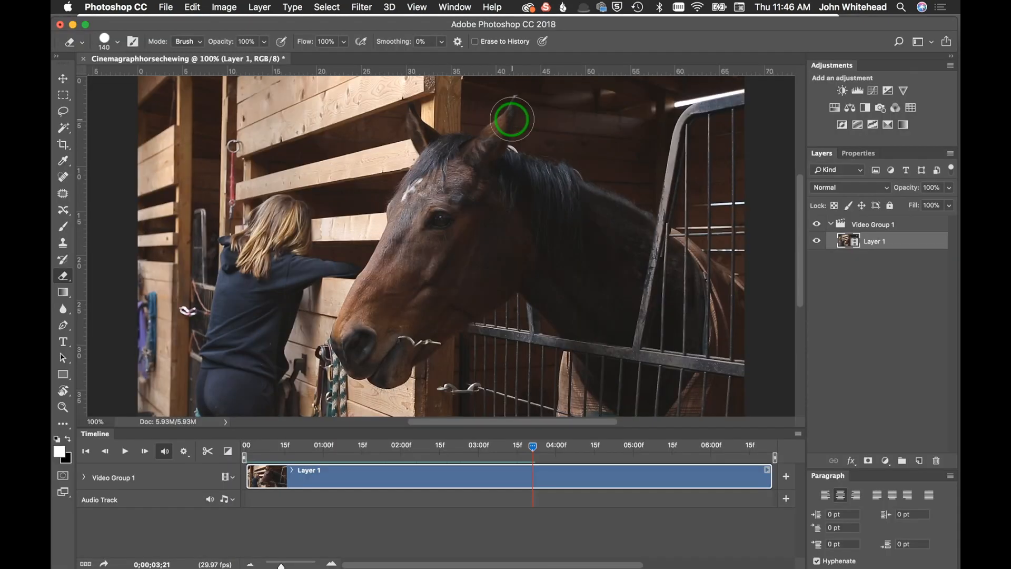
Switch to Firefox and open Cinemagraphhorsechewing.gif from the Desktop to view the looping result.
{"action": "key", "text": "super+Tab"}
{"action": "left_click", "coordinate": [134, 7]}
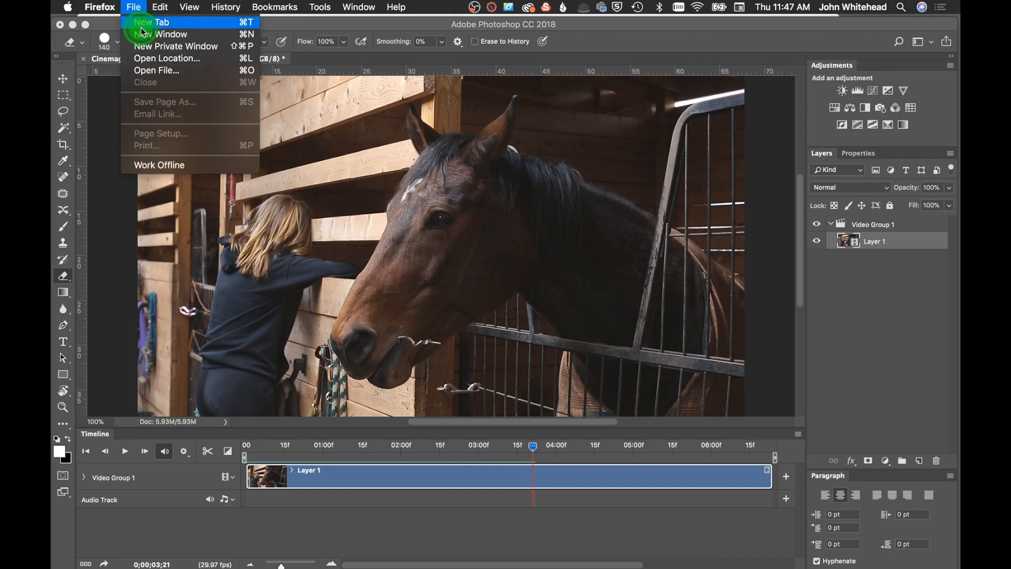
{"action": "left_click", "coordinate": [414, 102]}
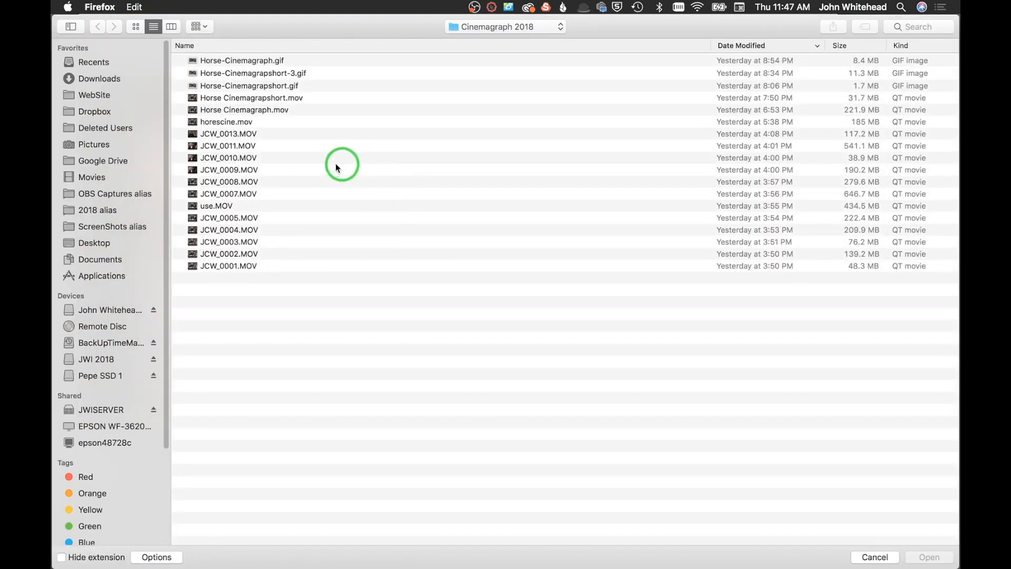
{"action": "key", "text": "super+d"}
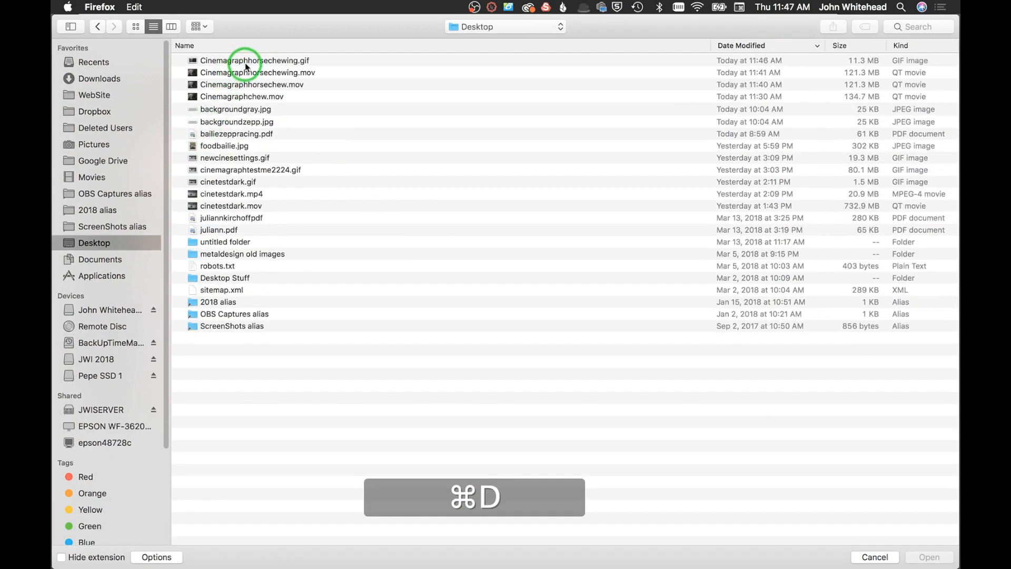
{"action": "double_click", "coordinate": [279, 60]}
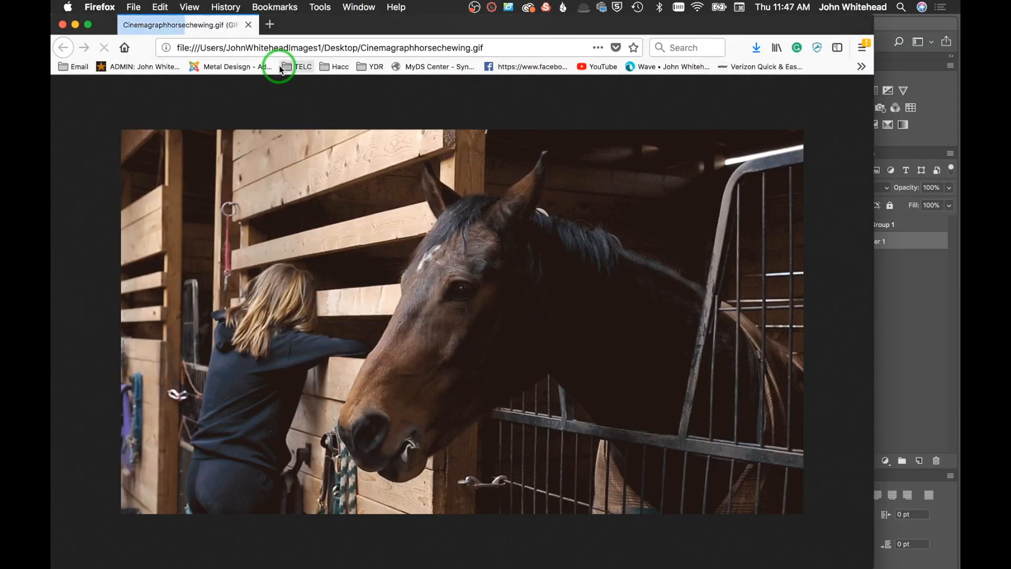